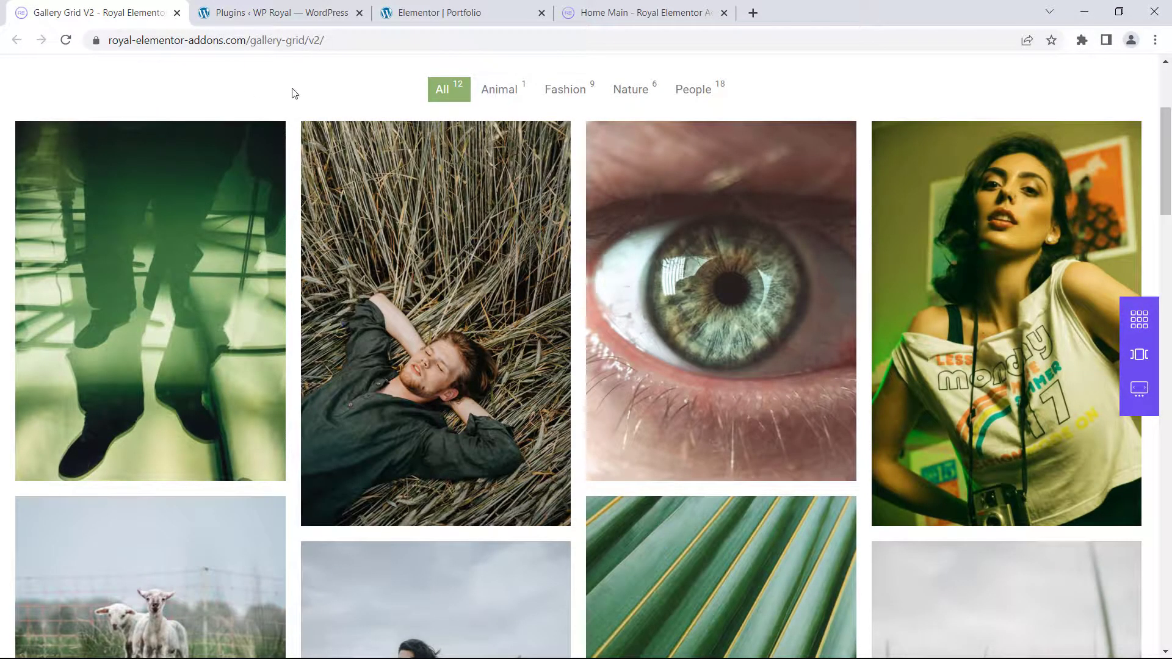
# Step: Try the Animal, Fashion, Nature and All filters on the Royal Addons demo gallery
pyautogui.click(503, 96)
pyautogui.click(563, 96)
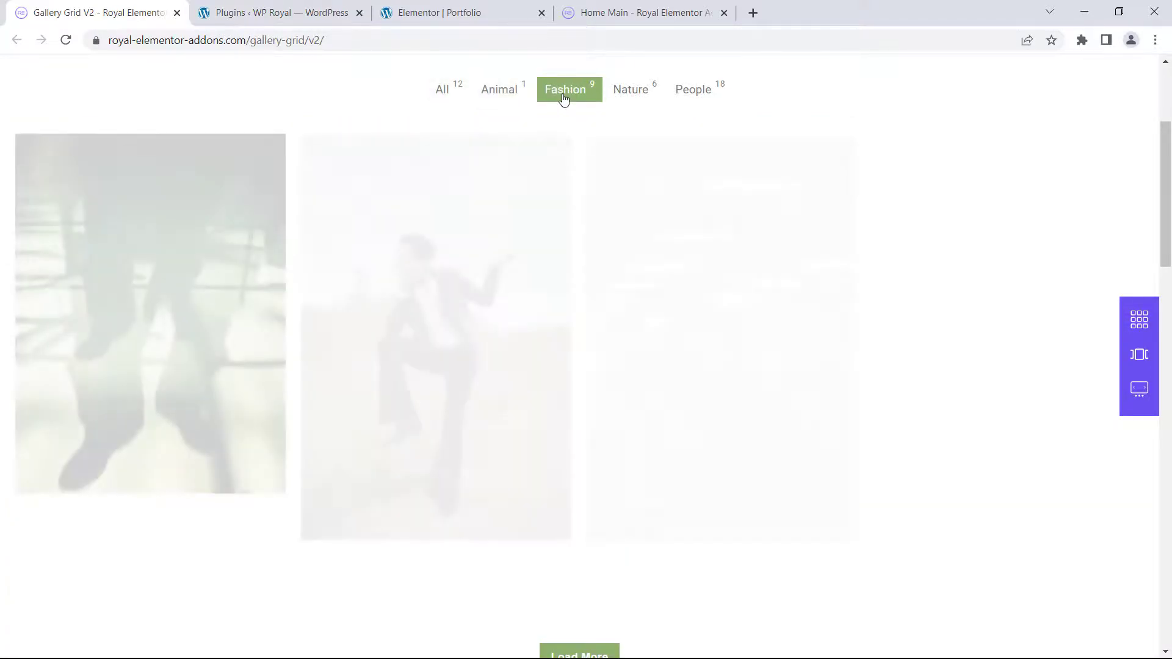
pyautogui.click(622, 97)
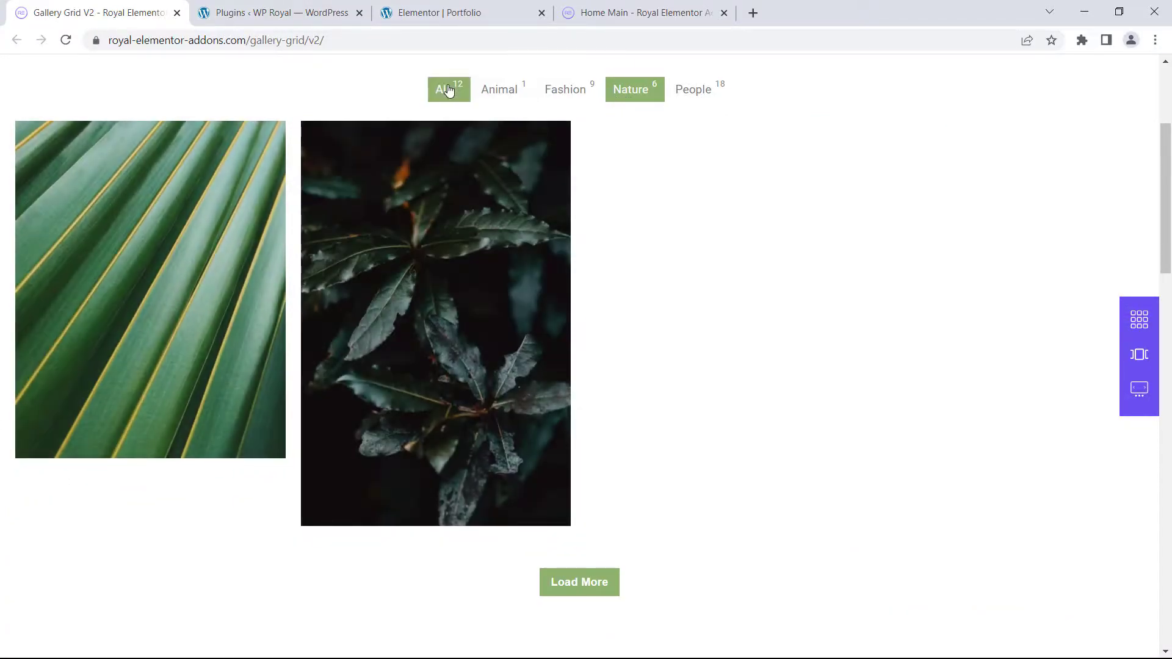
pyautogui.click(448, 90)
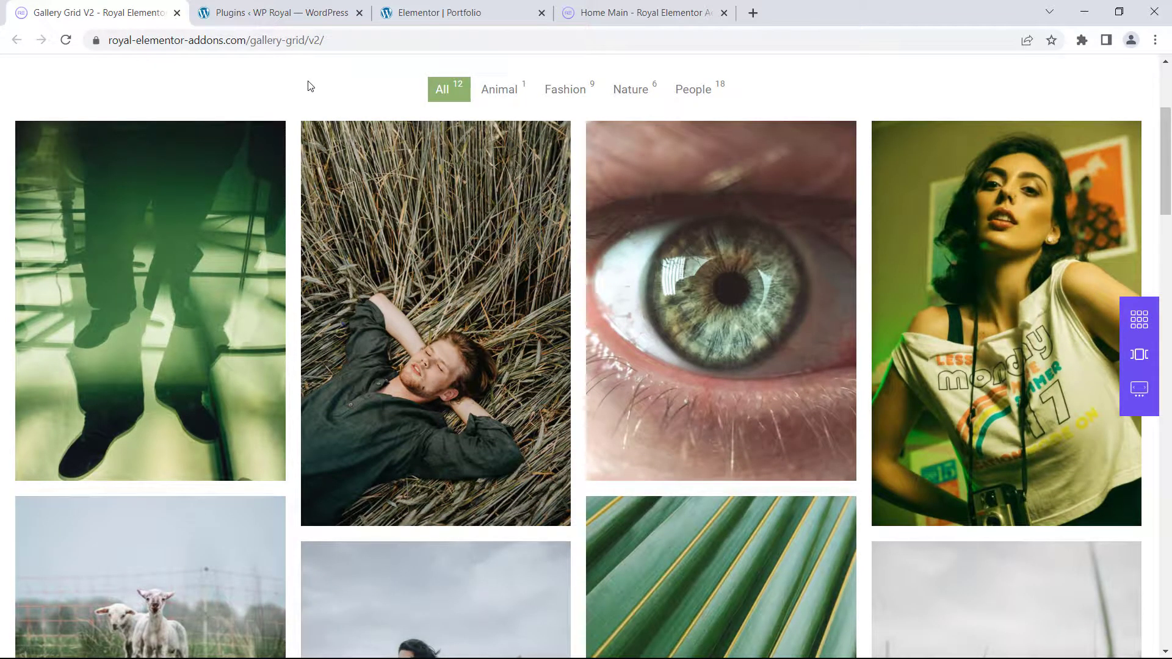
# Step: Switch to the WordPress Installed Plugins page and check the Royal Elementor Addons entry
pyautogui.click(269, 18)
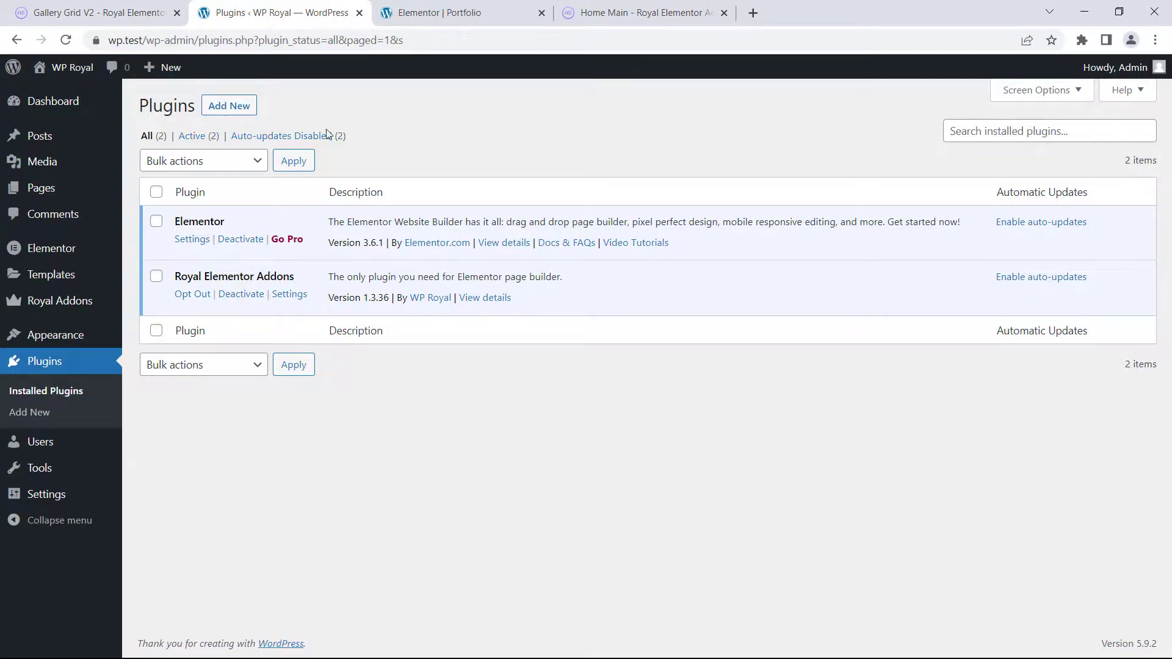
pyautogui.moveTo(182, 275); pyautogui.dragTo(292, 278)
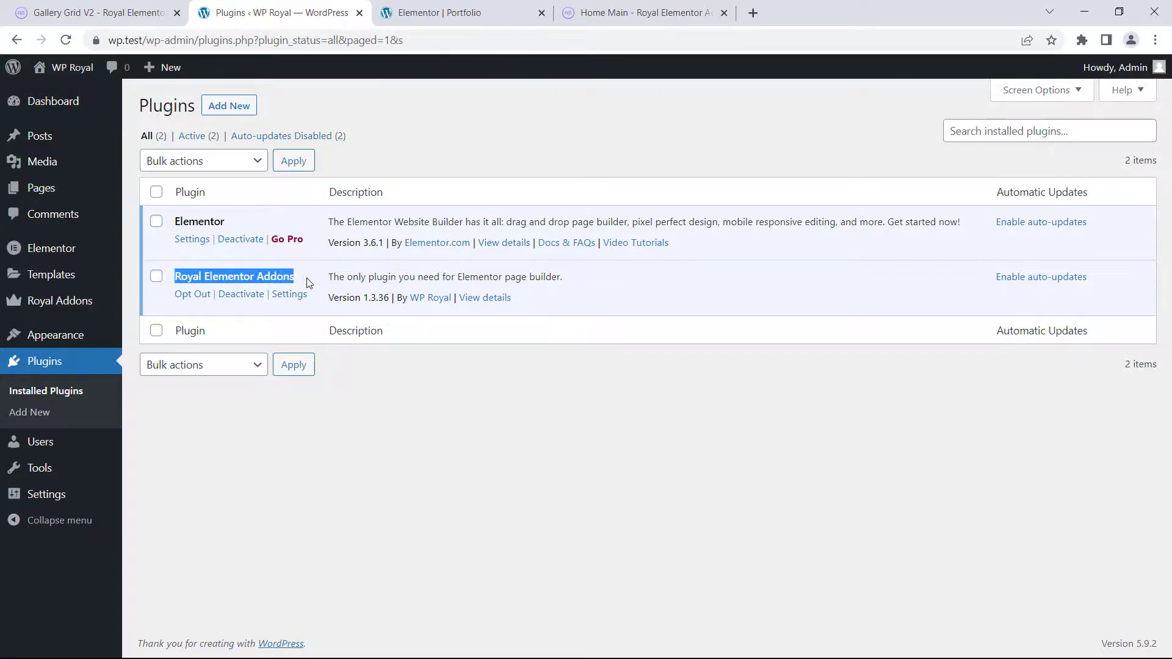
pyautogui.click(308, 283)
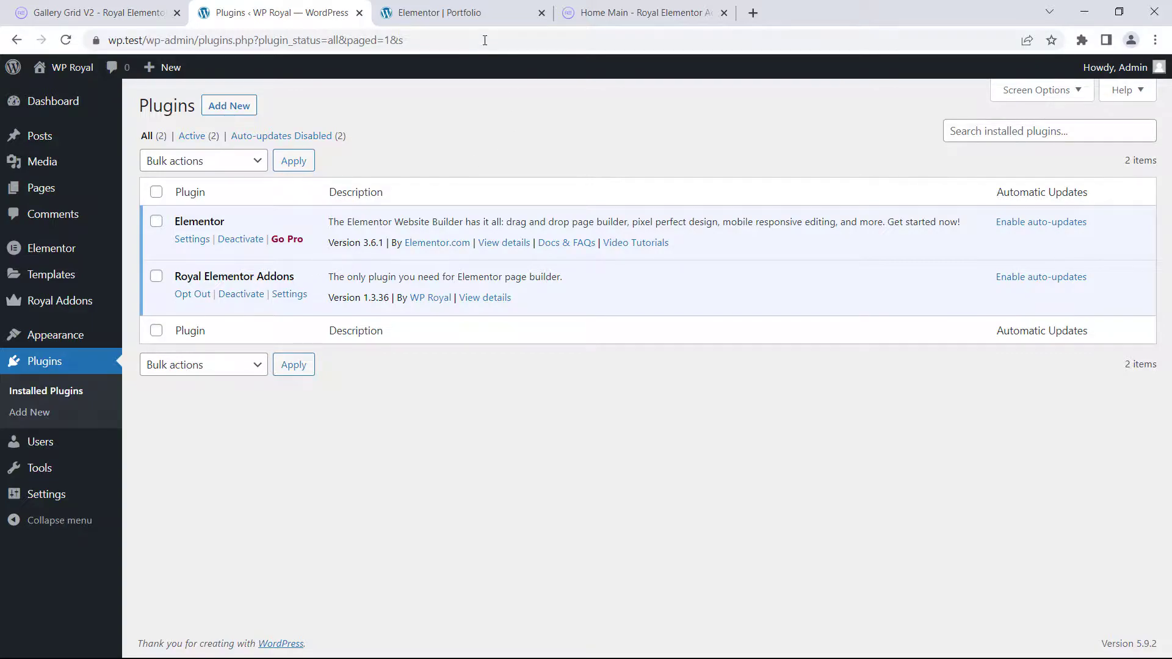
# Step: On the Portfolio page, drag the Royal Addons Image Grid/Slider/Carousel widget under the Regan Work heading
pyautogui.click(440, 13)
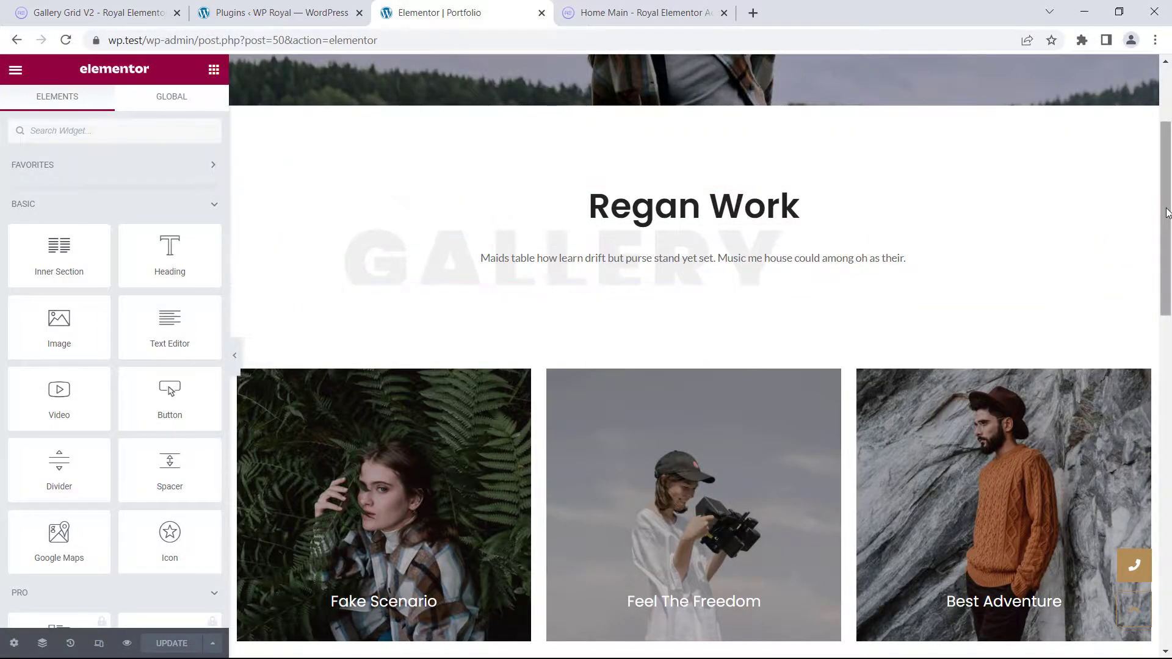
pyautogui.moveTo(1167, 209)
pyautogui.mouseDown()
pyautogui.moveTo(1167, 283)
pyautogui.moveTo(1167, 191)
pyautogui.moveTo(1167, 214)
pyautogui.mouseUp()
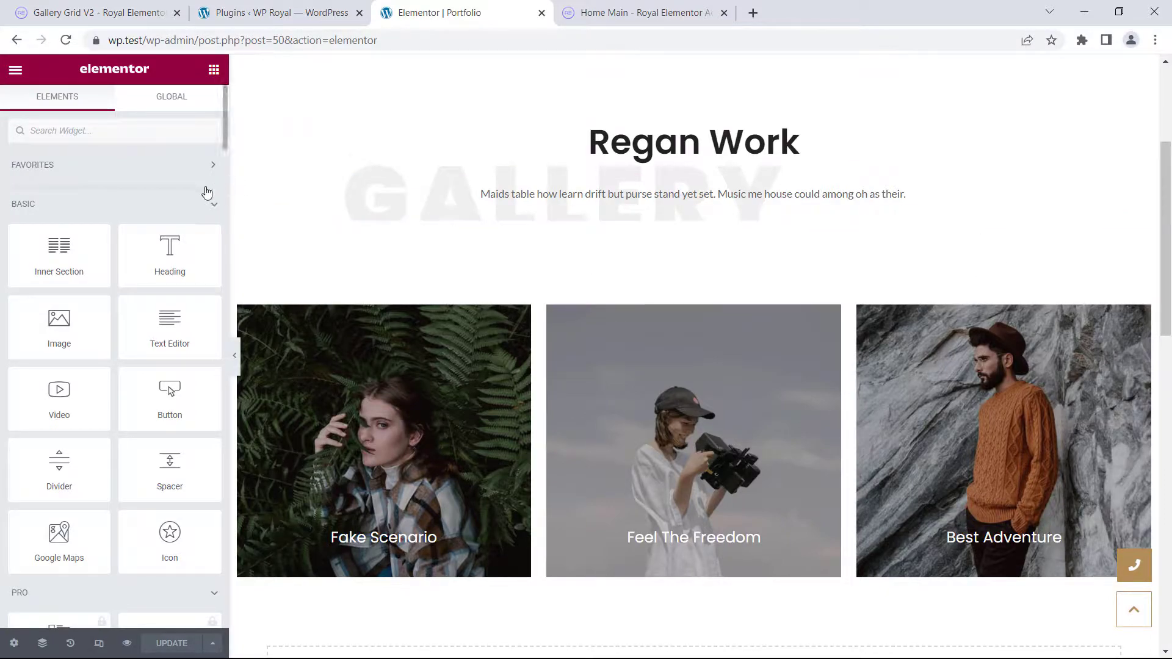
pyautogui.scroll(-8, 206, 193)
pyautogui.scroll(10, 206, 193)
pyautogui.scroll(-15, 206, 193)
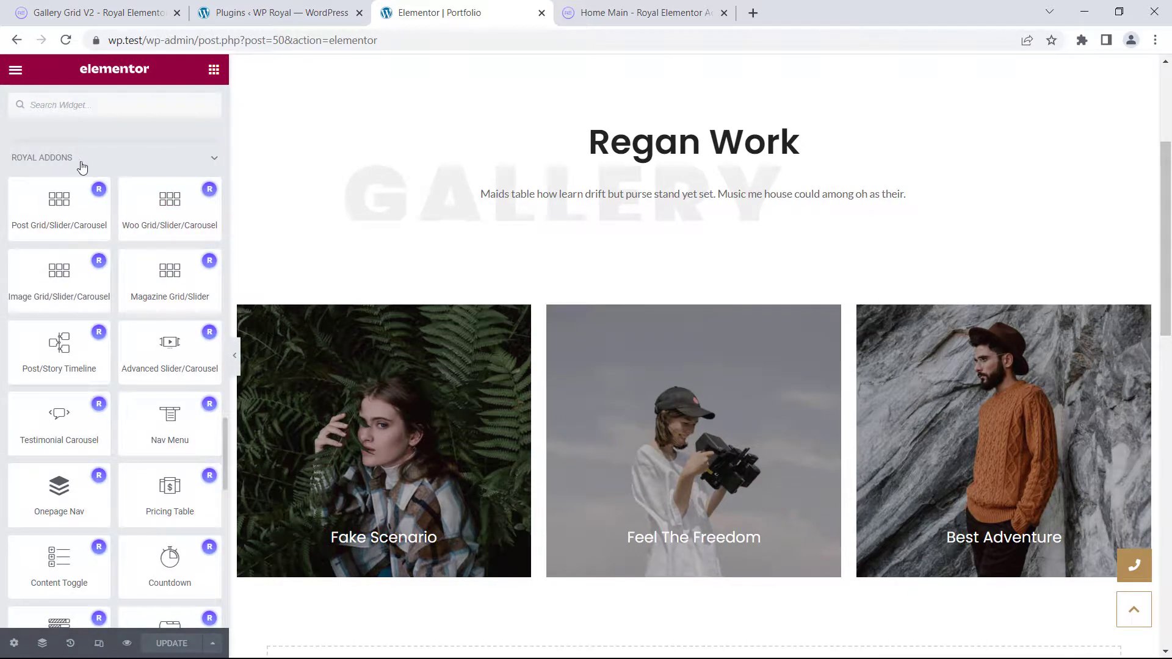
pyautogui.moveTo(59, 281); pyautogui.dragTo(667, 214)
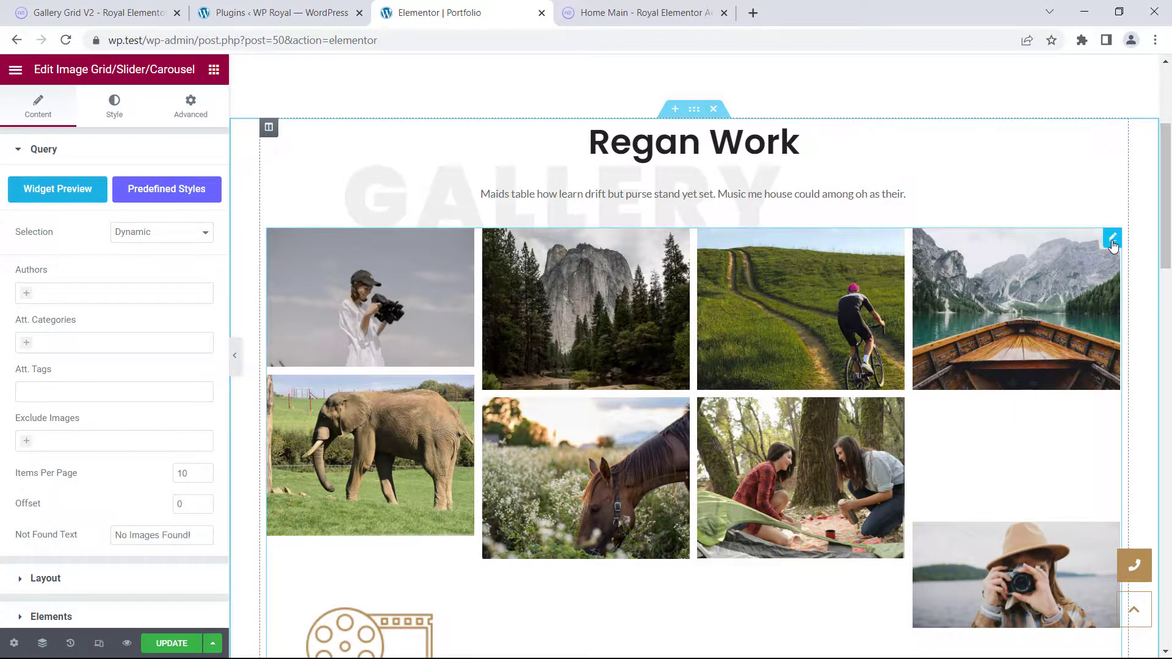
# Step: Set Query Selection to Manual and insert a new gallery of seven shift-selected images
pyautogui.click(141, 233)
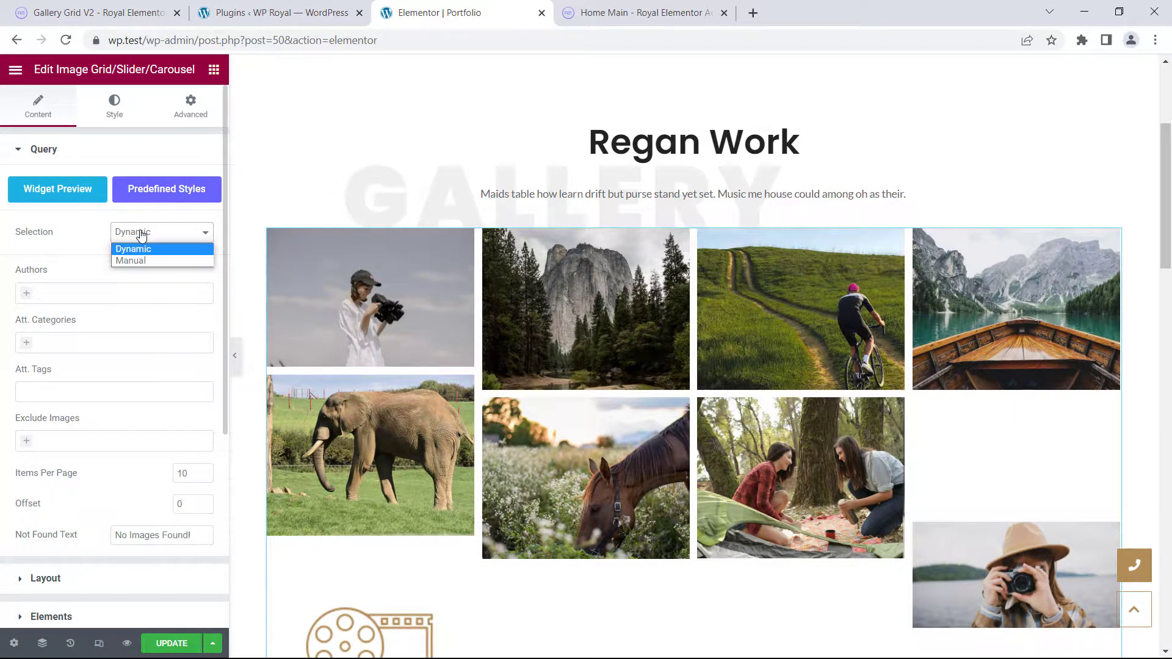
pyautogui.click(140, 260)
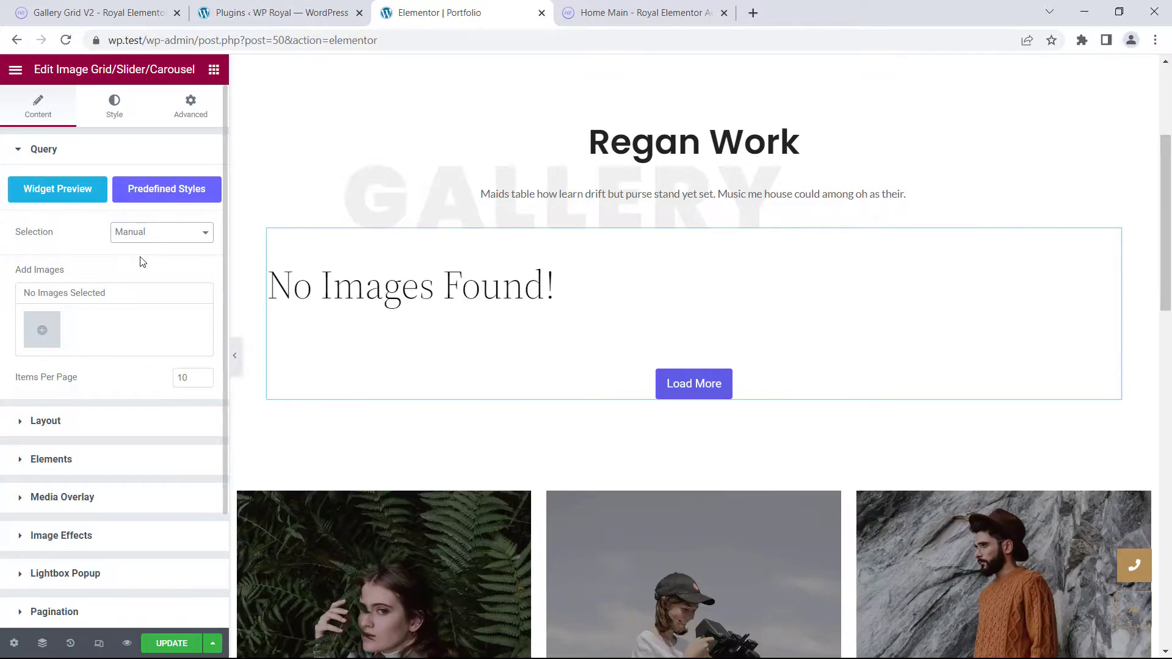
pyautogui.click(42, 329)
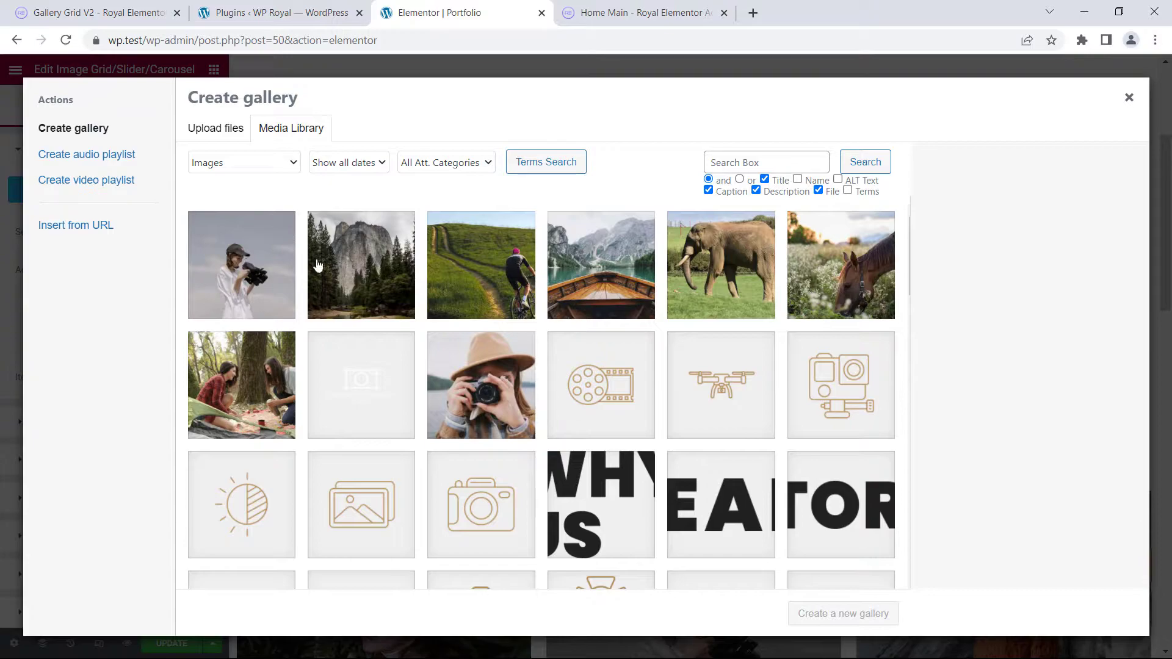
pyautogui.click(244, 272)
pyautogui.keyDown('shift'); pyautogui.click(241, 385); pyautogui.keyUp('shift')
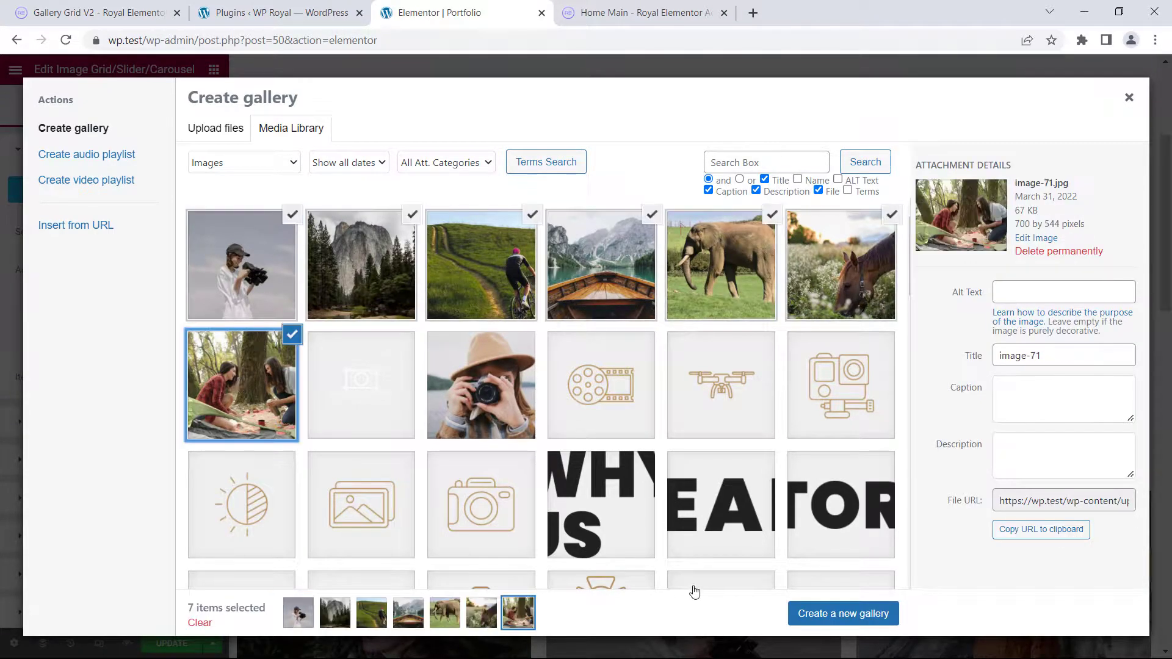
pyautogui.click(834, 613)
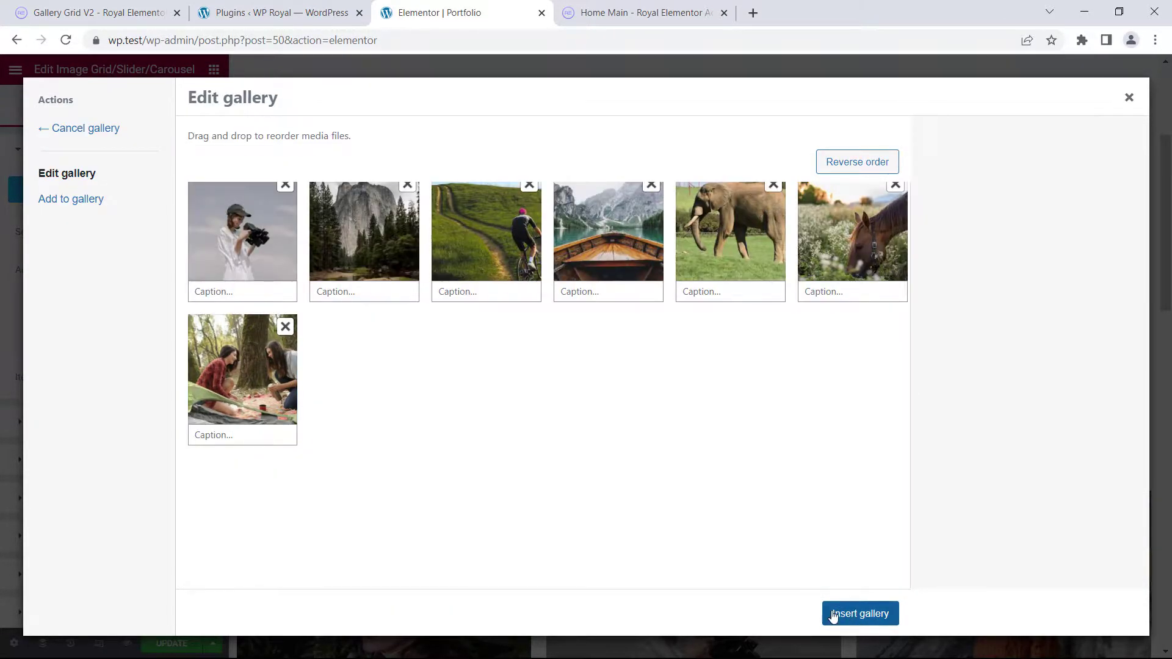
pyautogui.click(856, 613)
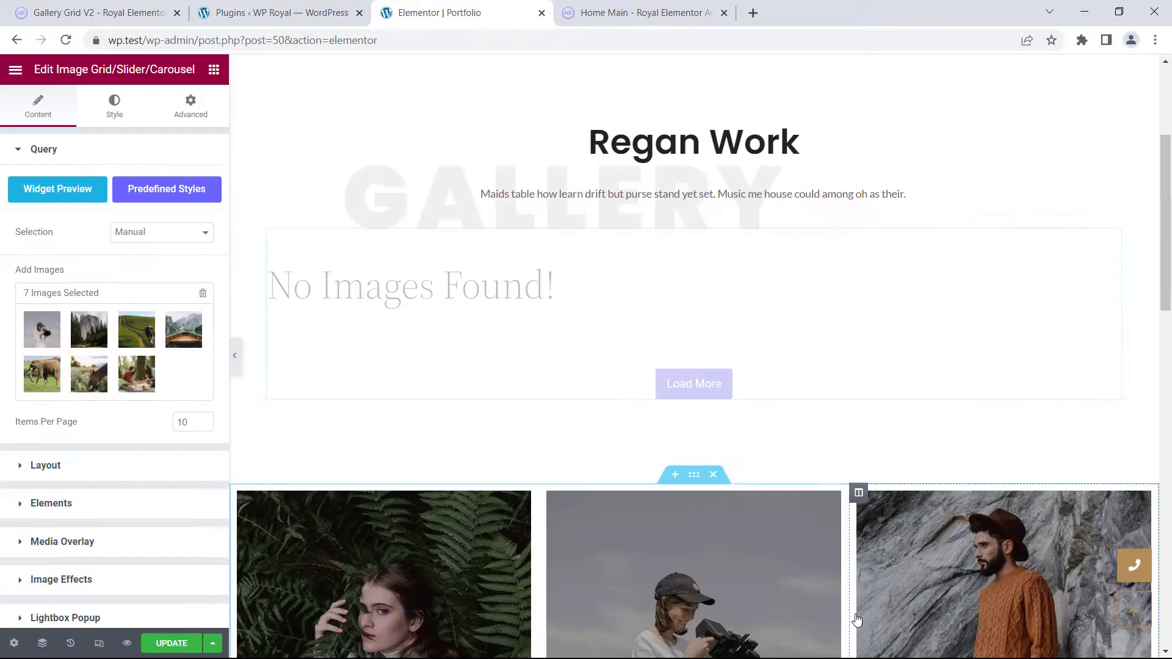
# Step: Look over the seven-image grid, then return to the WordPress Plugins page
pyautogui.scroll(-1, 1167, 251)
pyautogui.scroll(1, 1167, 251)
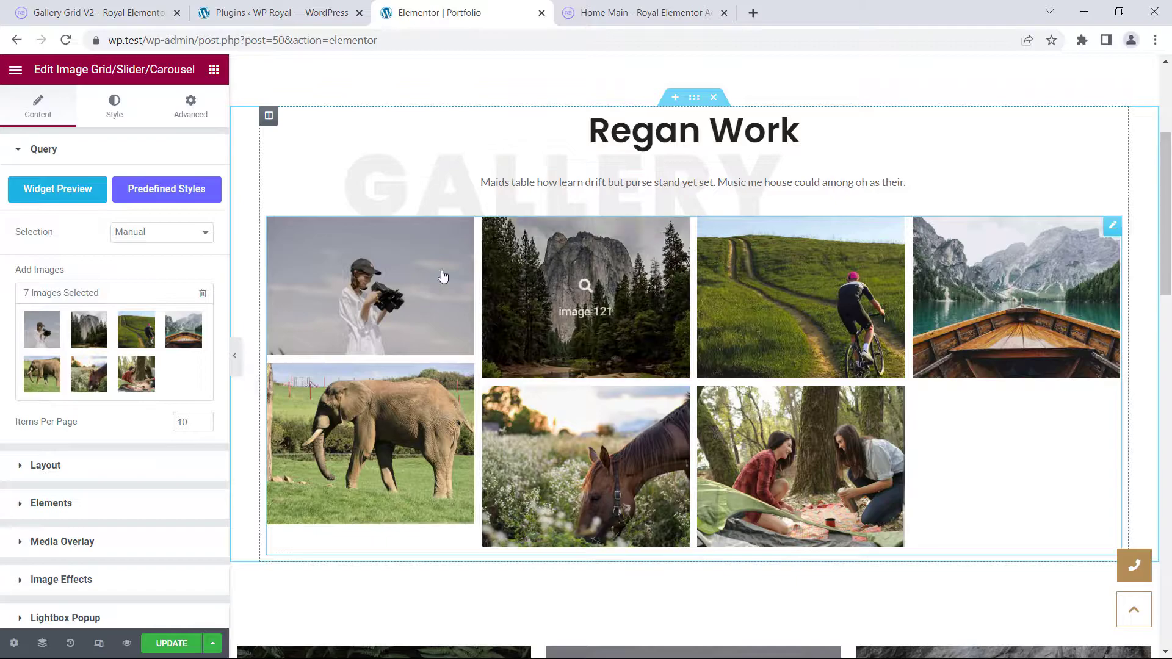
pyautogui.scroll(-3, 99, 263)
pyautogui.scroll(3, 99, 262)
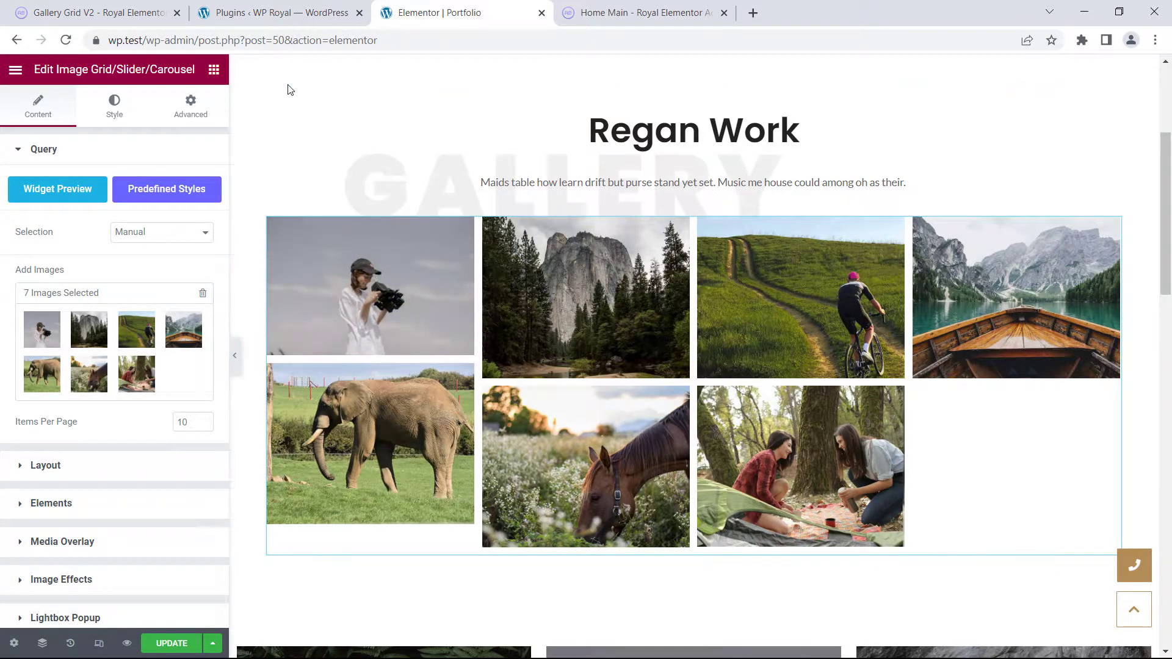
pyautogui.click(278, 17)
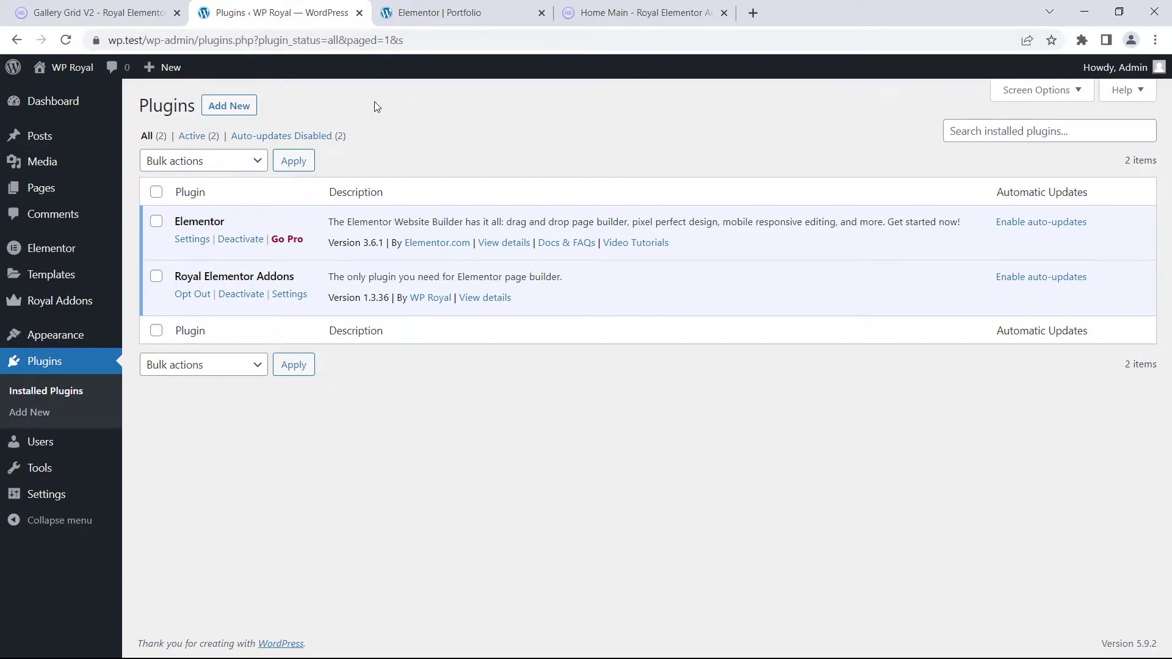
# Step: Search Add New for Media Library Assistant, then install and activate it
pyautogui.click(227, 106)
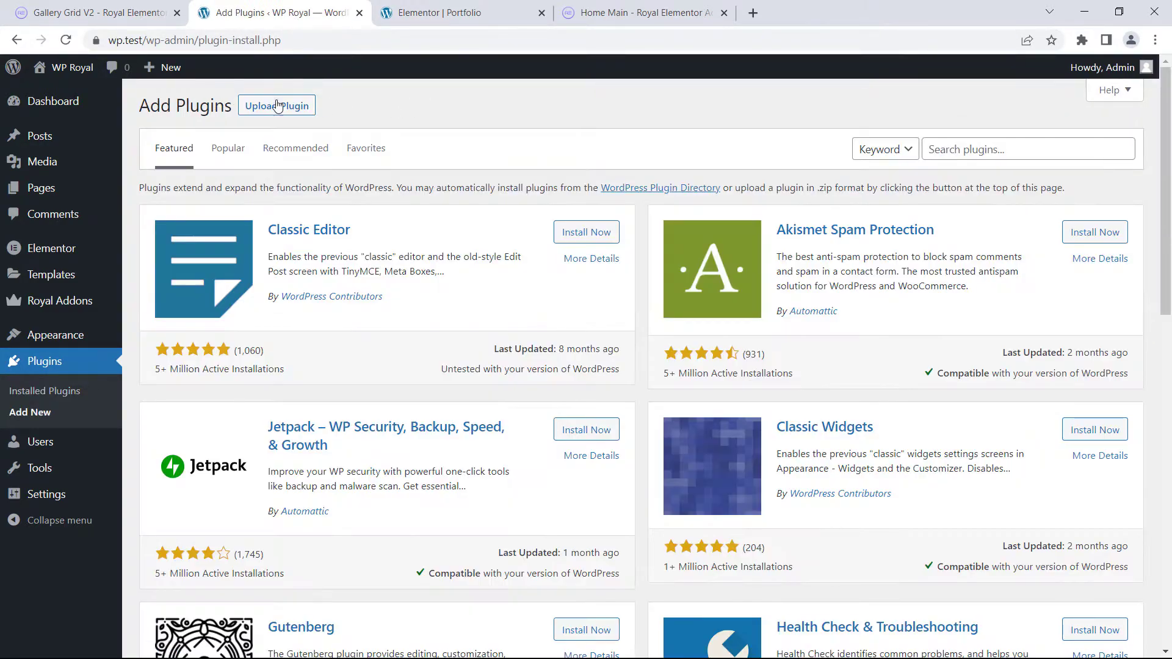
pyautogui.click(955, 150)
pyautogui.write('Media Library Assistant')
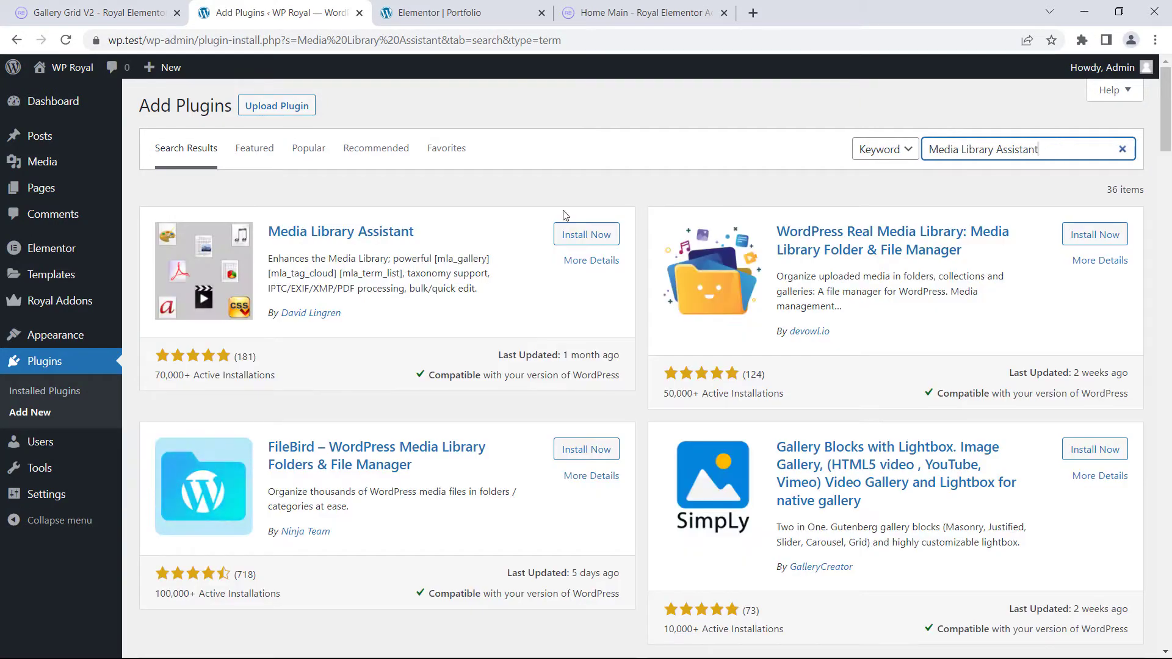
pyautogui.click(585, 235)
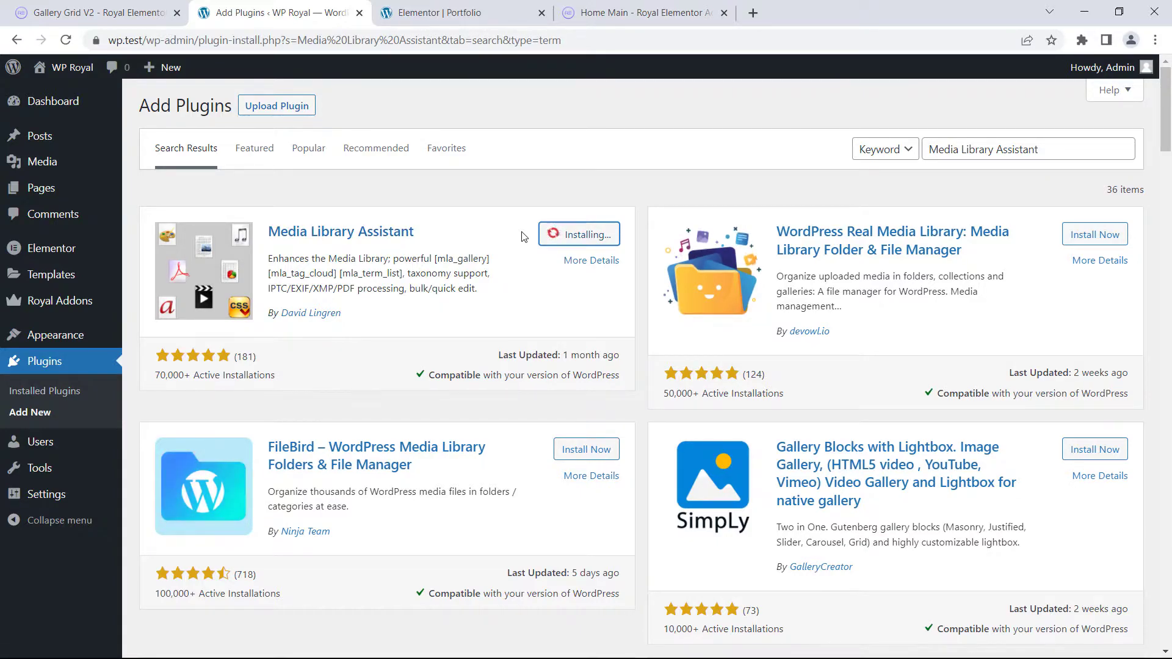
pyautogui.click(589, 236)
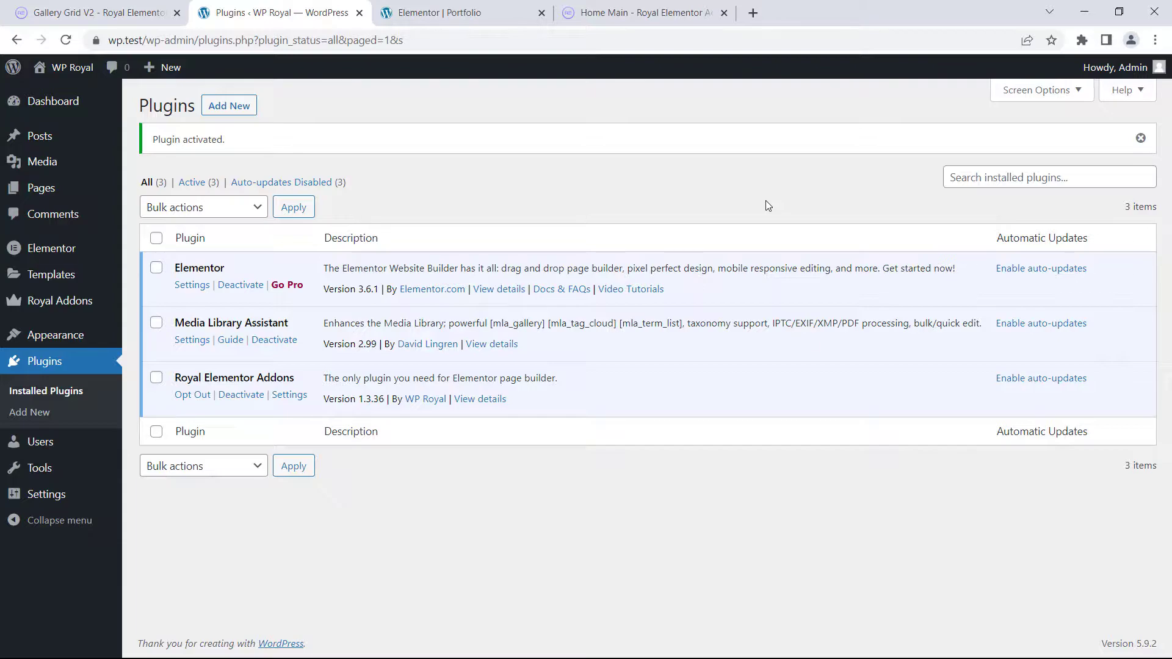
# Step: Under Media > Att. Category, add the categories Nature, Animals and People
pyautogui.moveTo(60, 160)
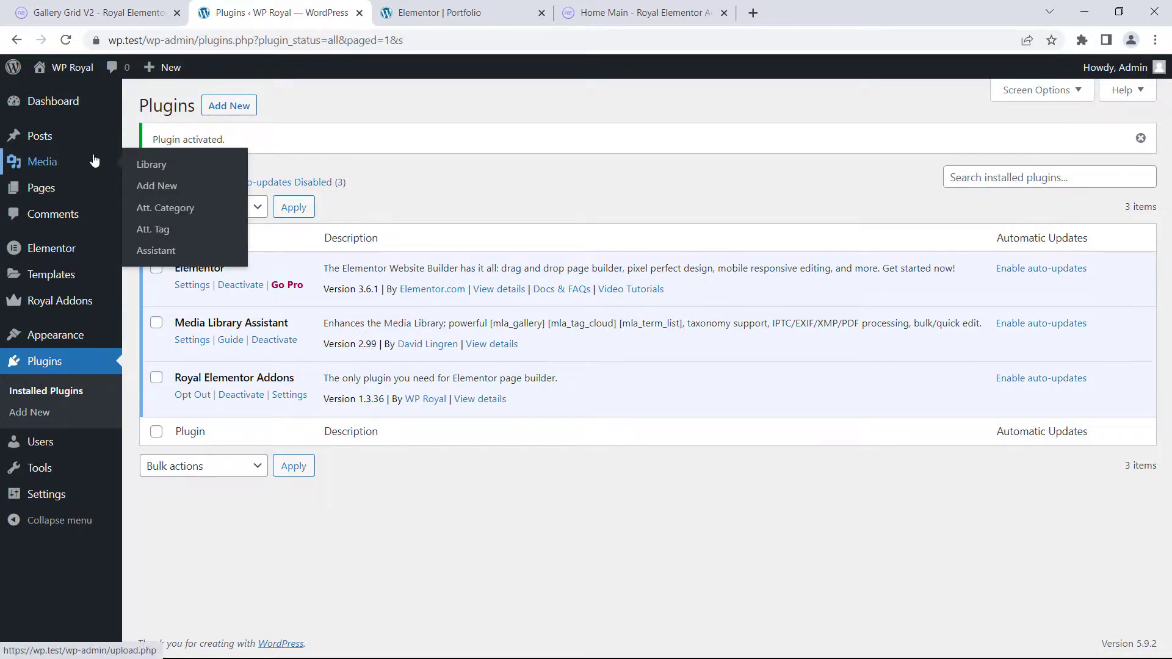
pyautogui.click(161, 211)
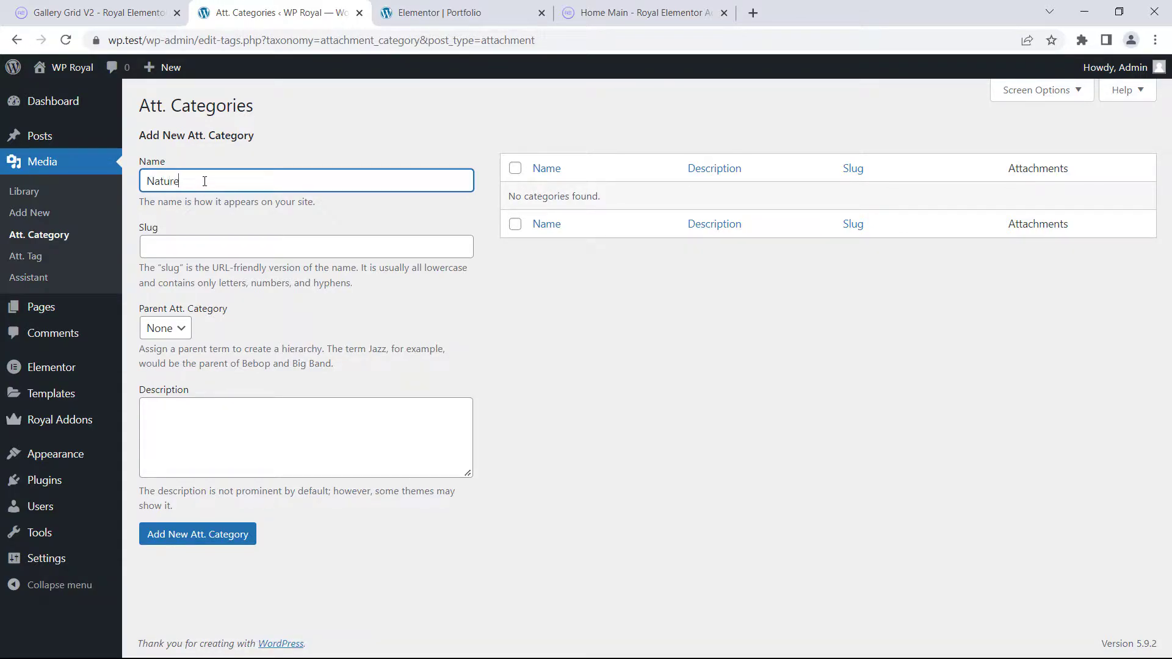
pyautogui.click(209, 534)
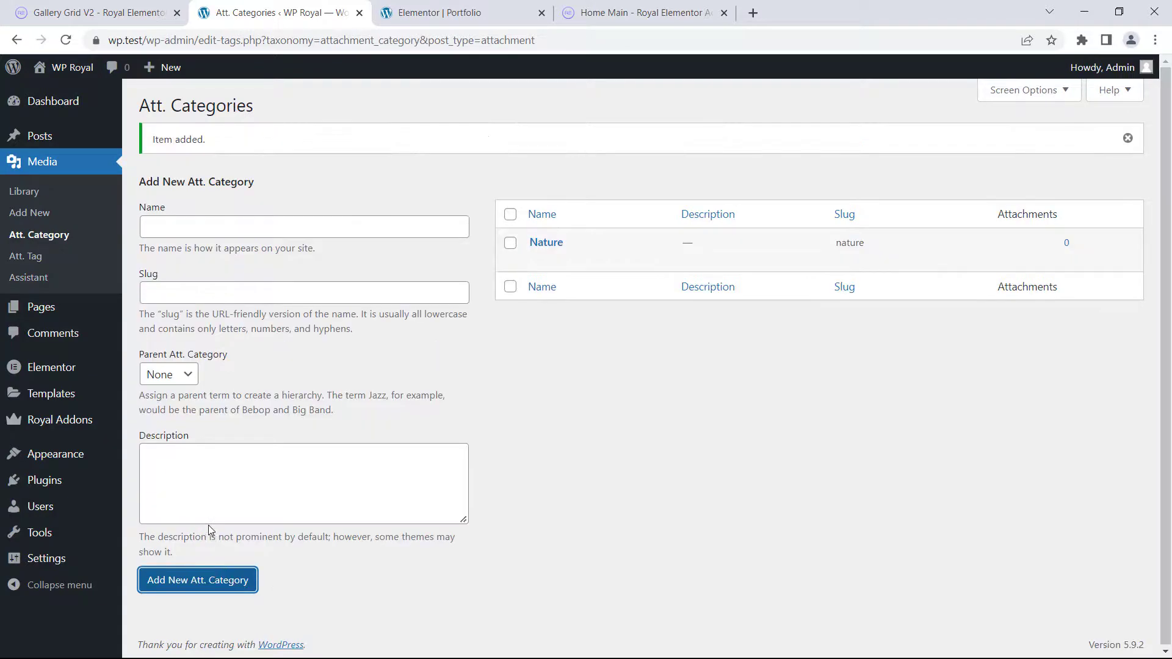
pyautogui.click(202, 228)
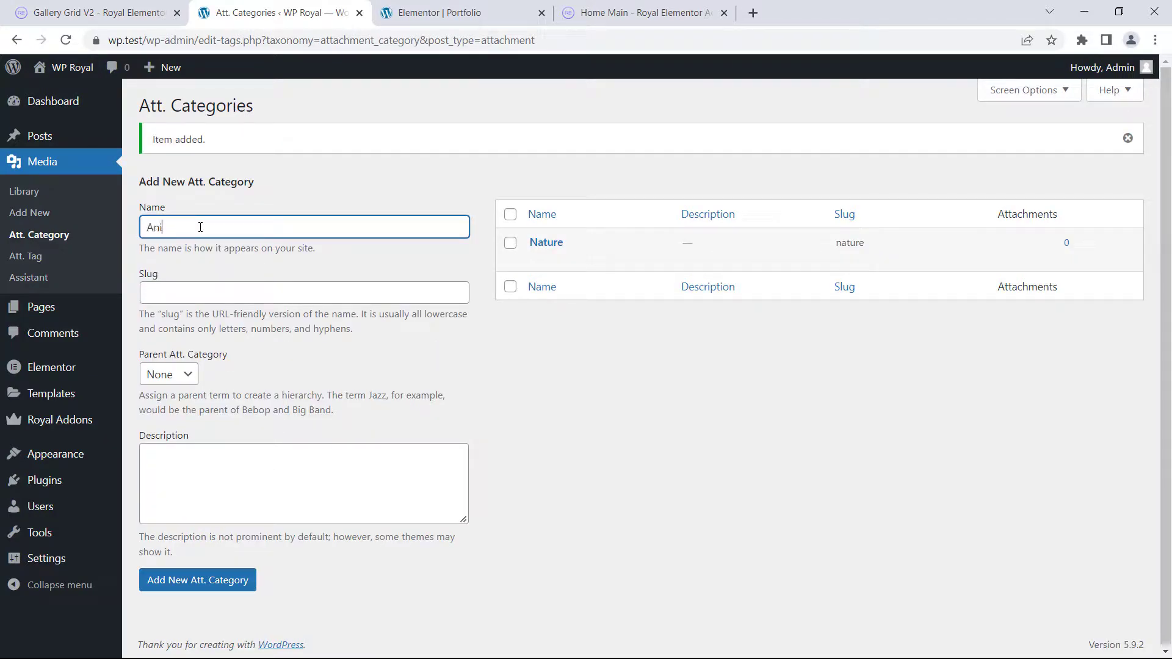
pyautogui.click(197, 579)
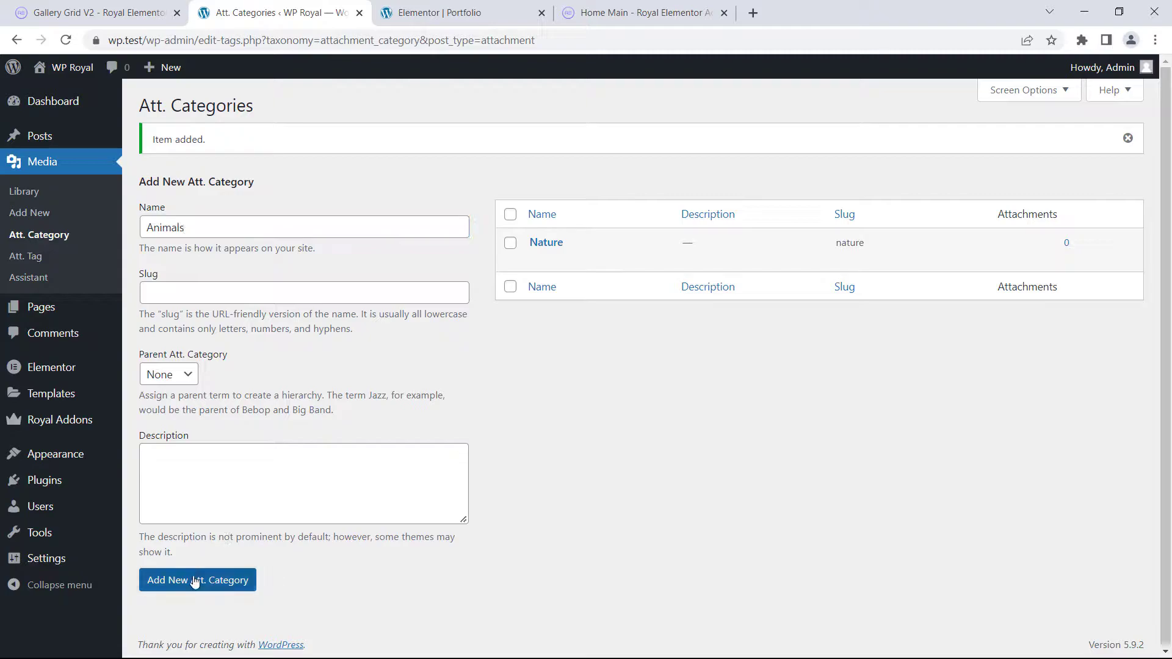
pyautogui.click(185, 225)
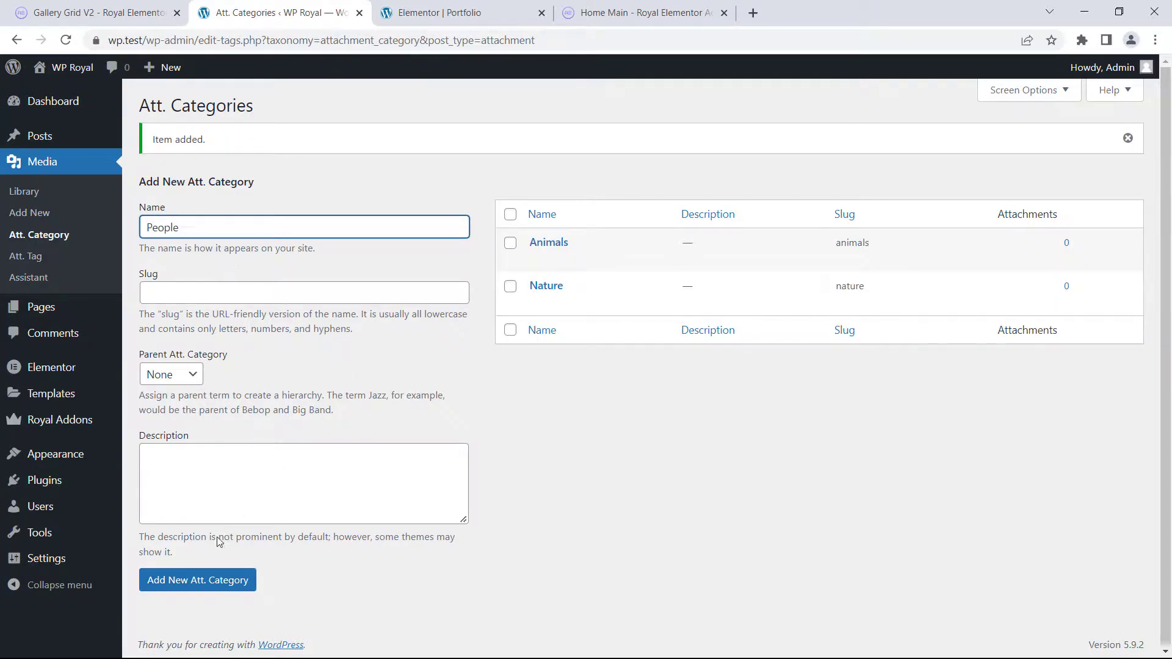
pyautogui.click(173, 580)
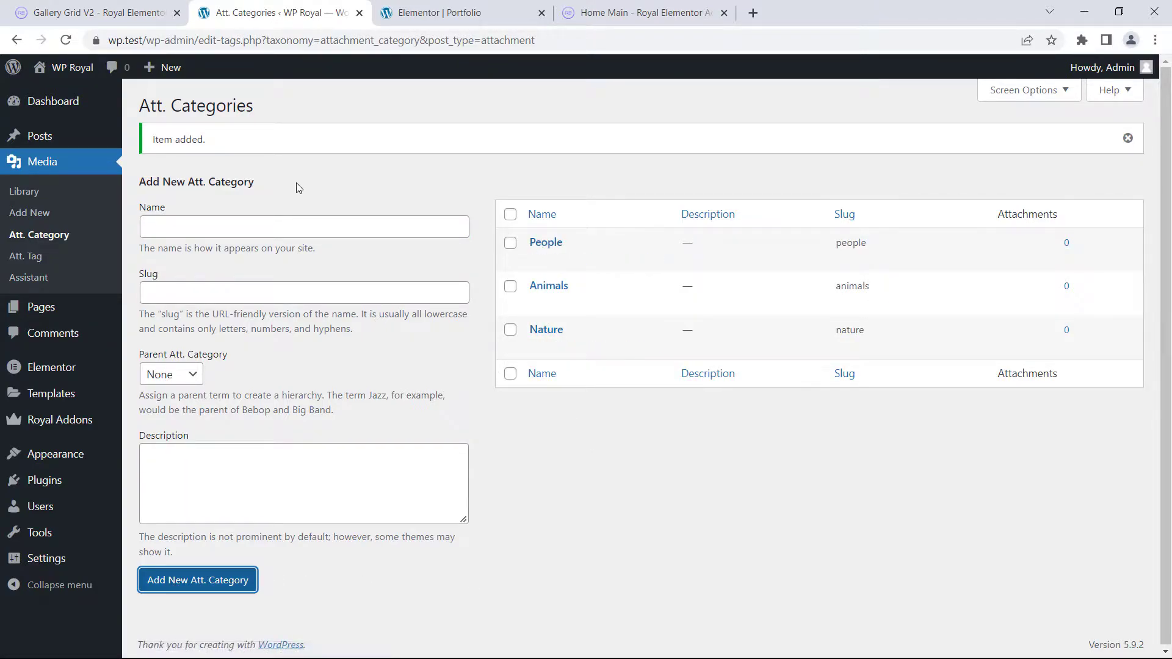
# Step: Open the camera-woman photo's Attachment details in the Media Library and show its Att. Categories
pyautogui.click(25, 192)
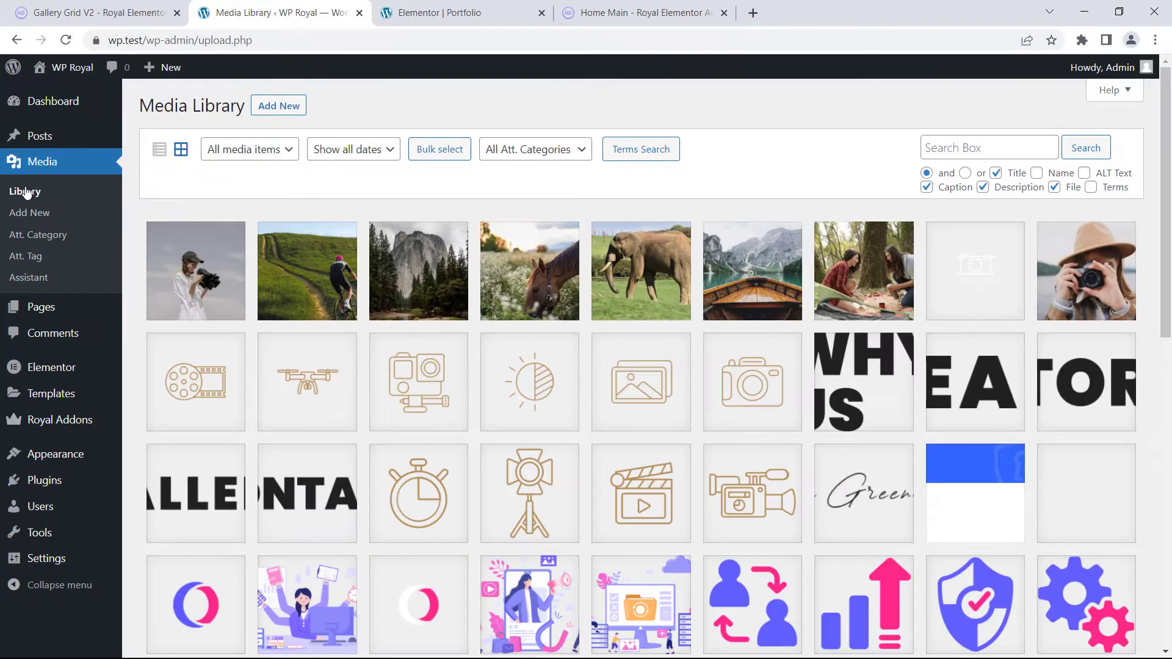
pyautogui.click(211, 270)
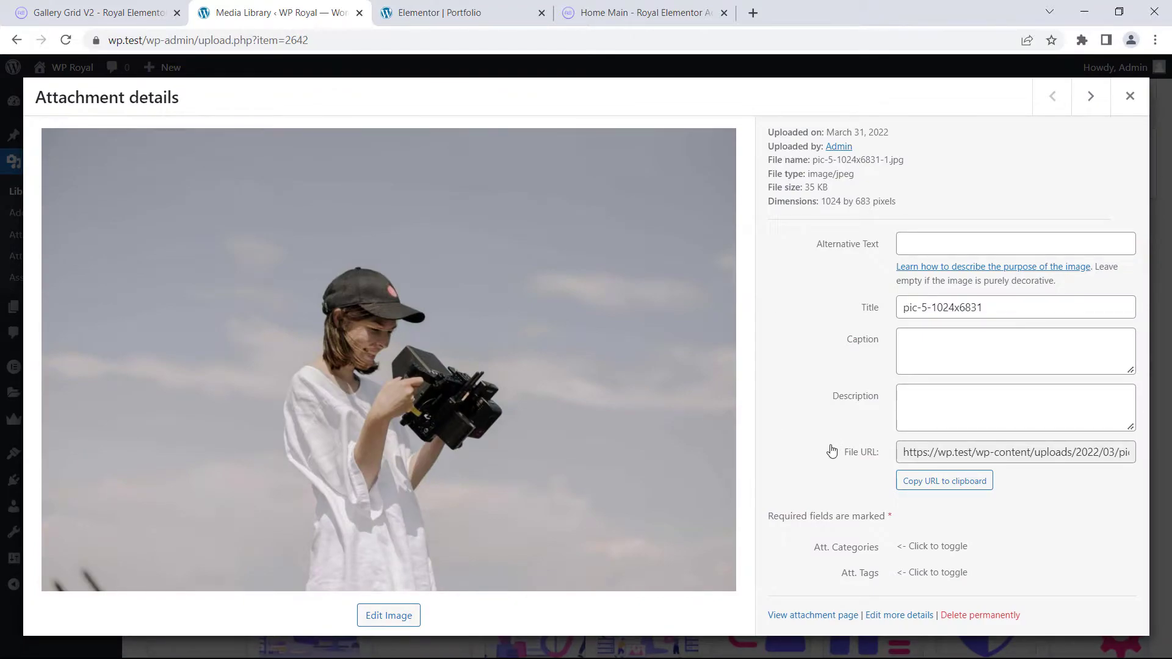
pyautogui.click(880, 548)
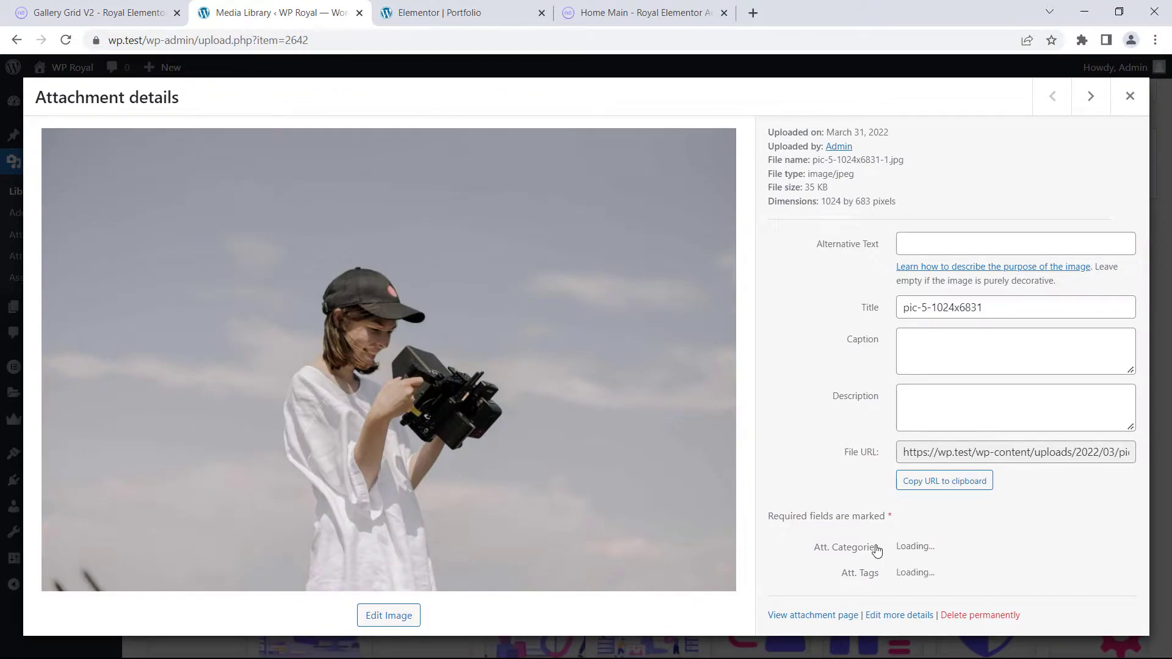
pyautogui.scroll(-3, 903, 524)
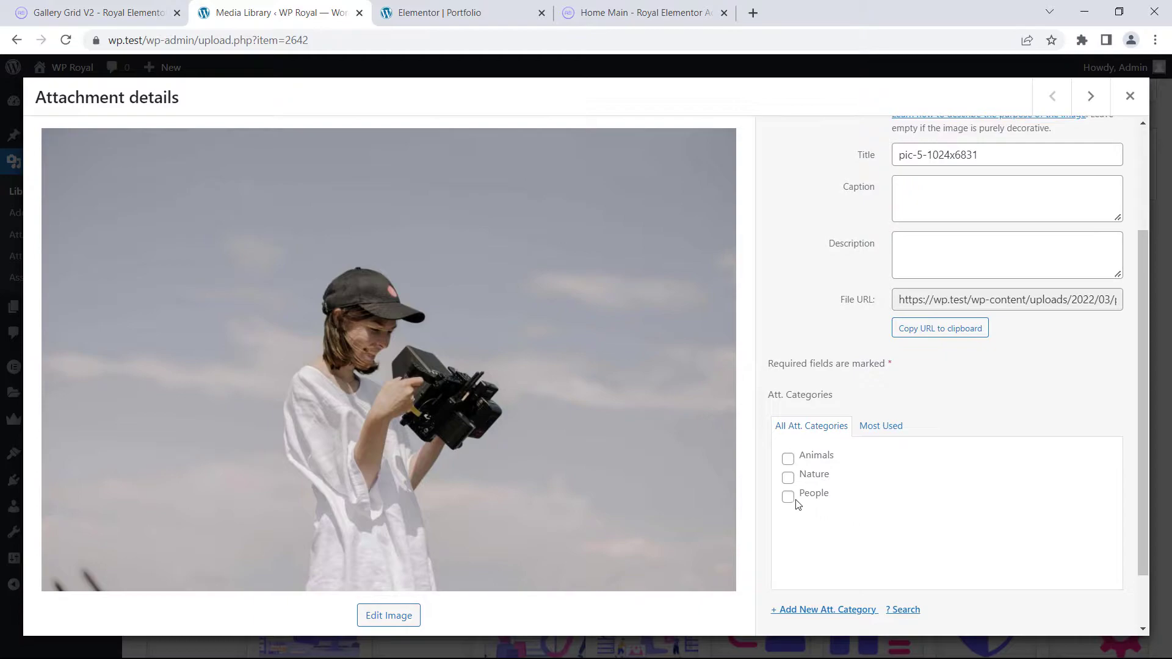
pyautogui.scroll(3, 948, 436)
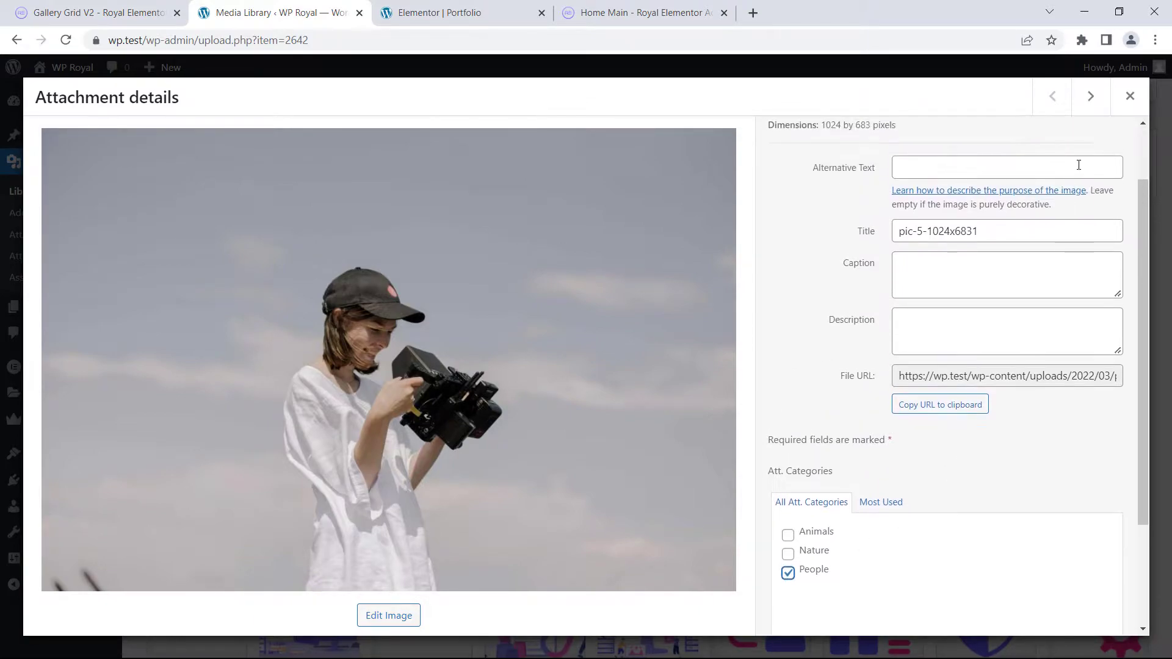
# Step: Put the cyclist and rocky mountain photos in the Nature category
pyautogui.click(1091, 95)
pyautogui.click(850, 559)
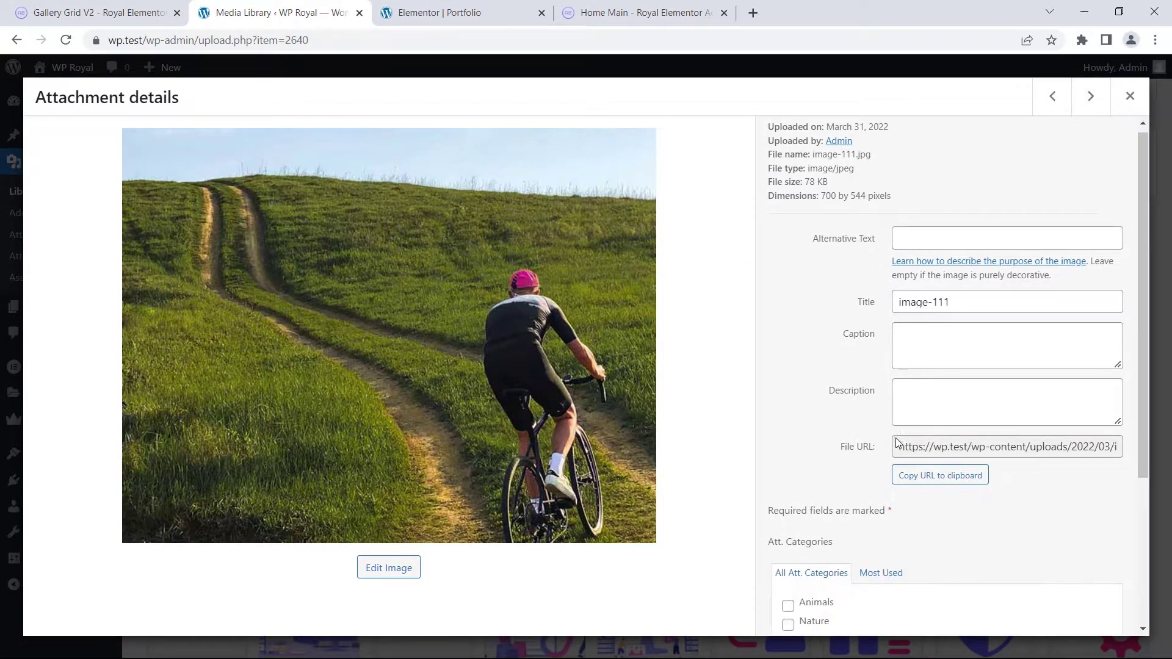
pyautogui.scroll(-3, 891, 457)
pyautogui.click(788, 478)
pyautogui.scroll(3, 854, 452)
pyautogui.click(1091, 107)
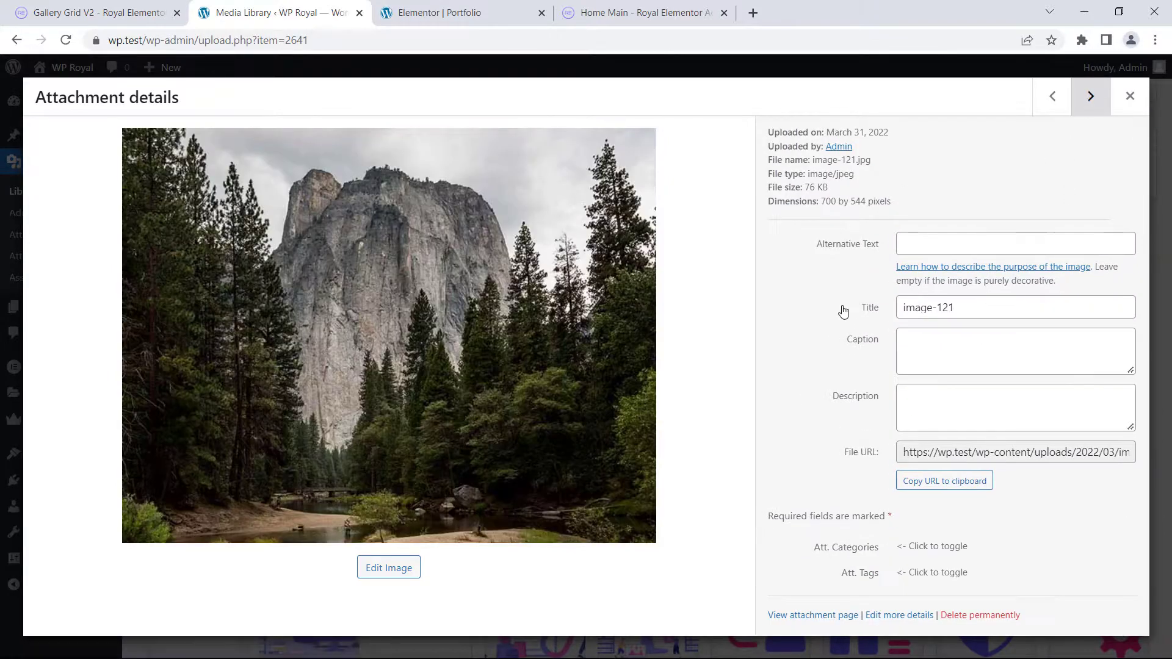
pyautogui.click(843, 547)
pyautogui.scroll(-3, 855, 415)
pyautogui.click(789, 478)
pyautogui.scroll(3, 885, 397)
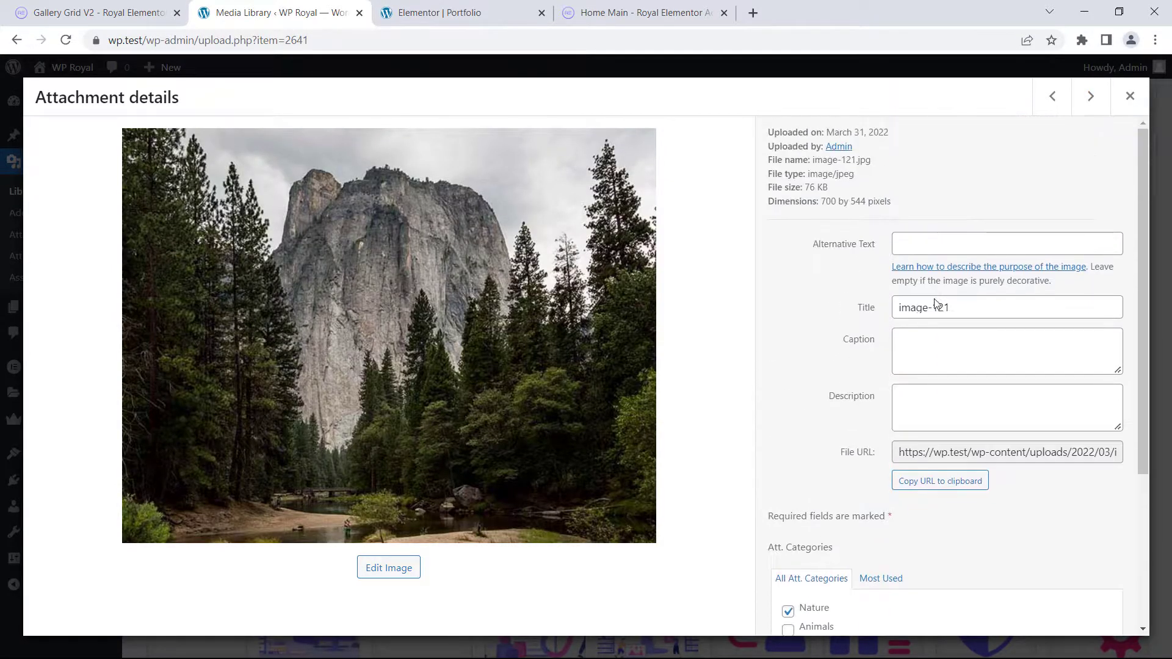
# Step: Assign the horse and elephant photos to the Animals category
pyautogui.click(1091, 95)
pyautogui.click(853, 550)
pyautogui.scroll(-3, 857, 500)
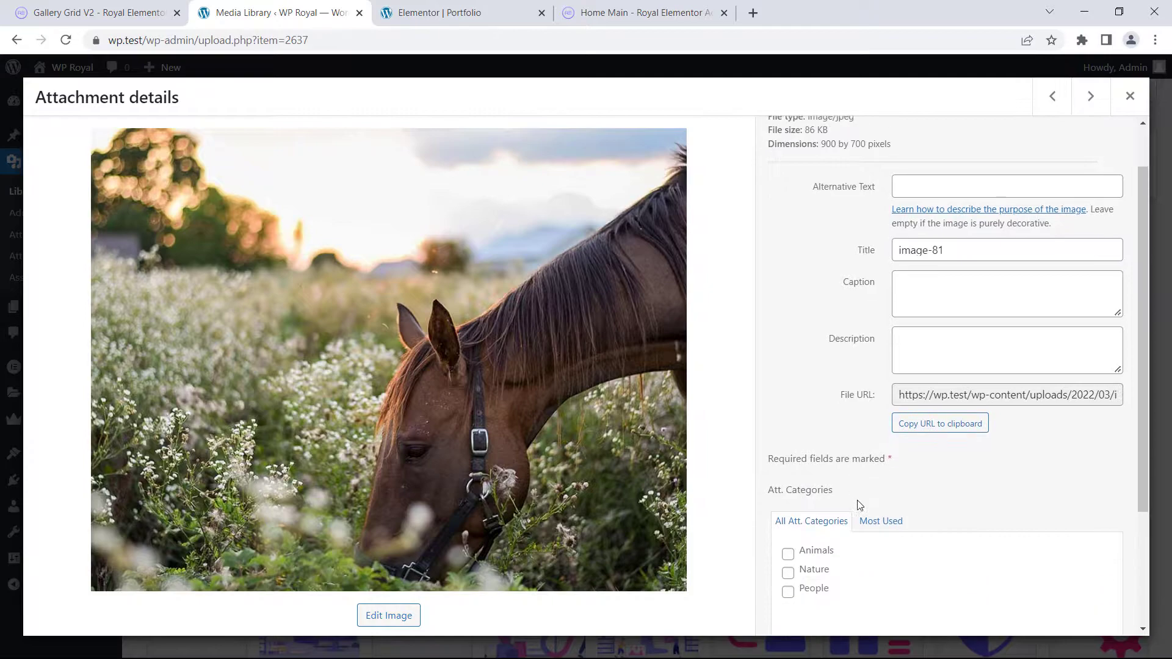
pyautogui.click(788, 460)
pyautogui.scroll(3, 855, 366)
pyautogui.click(1091, 98)
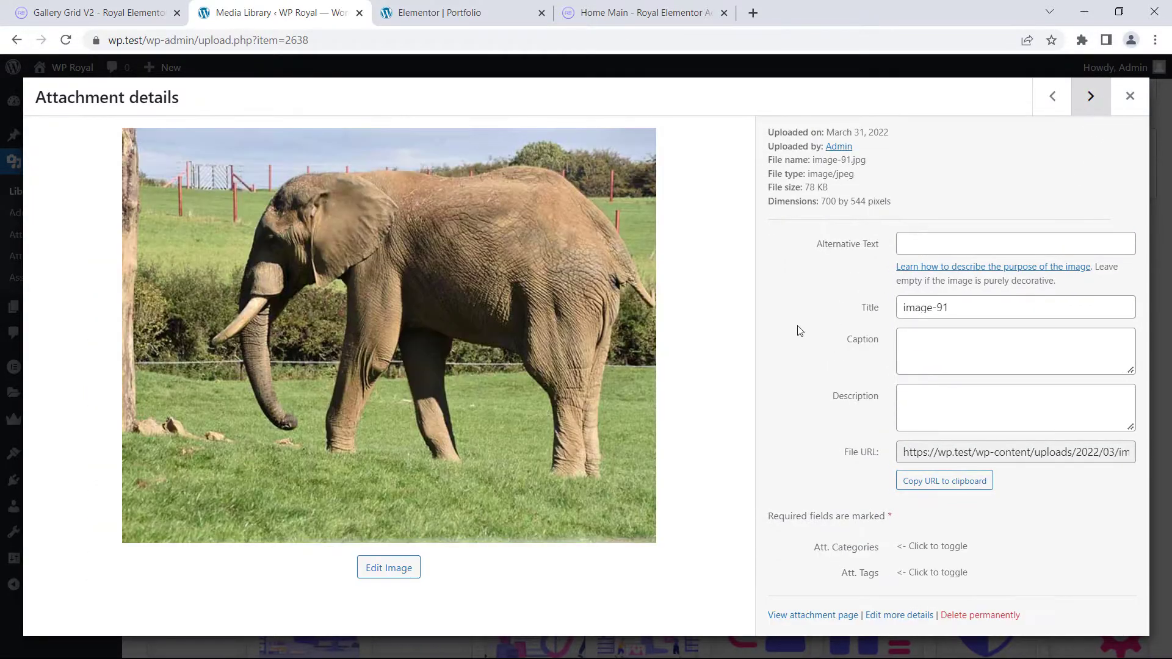
pyautogui.click(854, 547)
pyautogui.scroll(-2, 812, 427)
pyautogui.click(788, 535)
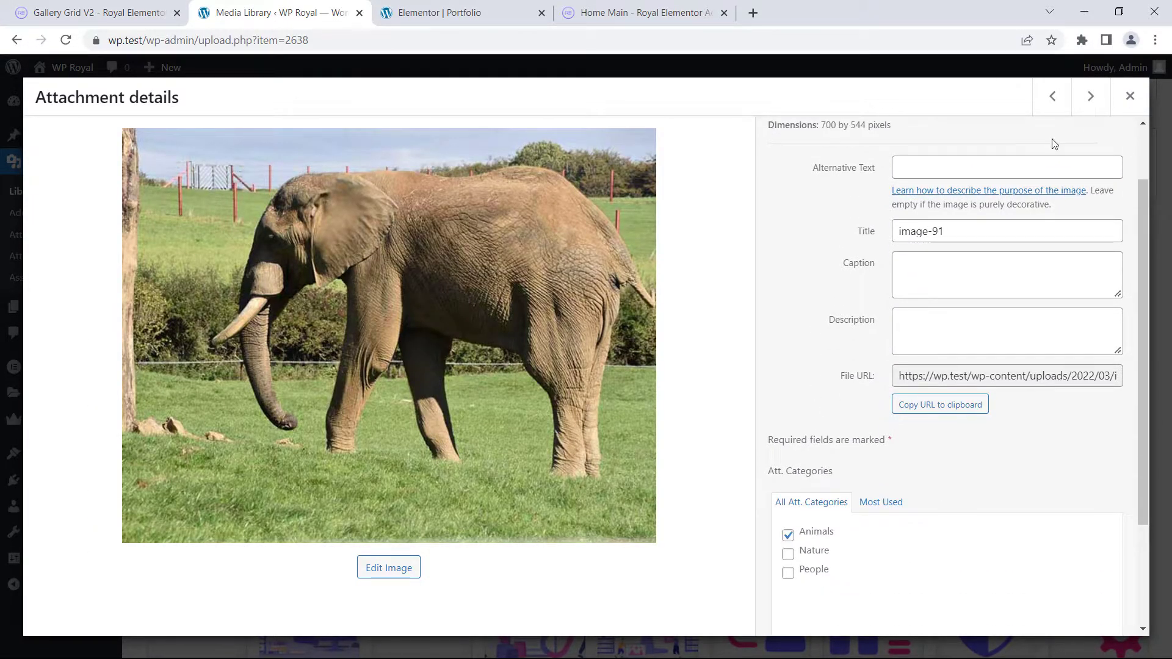
# Step: Put the lake boat photo in Nature and the picnic photo in People, then close the details
pyautogui.click(1091, 96)
pyautogui.click(854, 545)
pyautogui.scroll(-2, 825, 457)
pyautogui.click(788, 553)
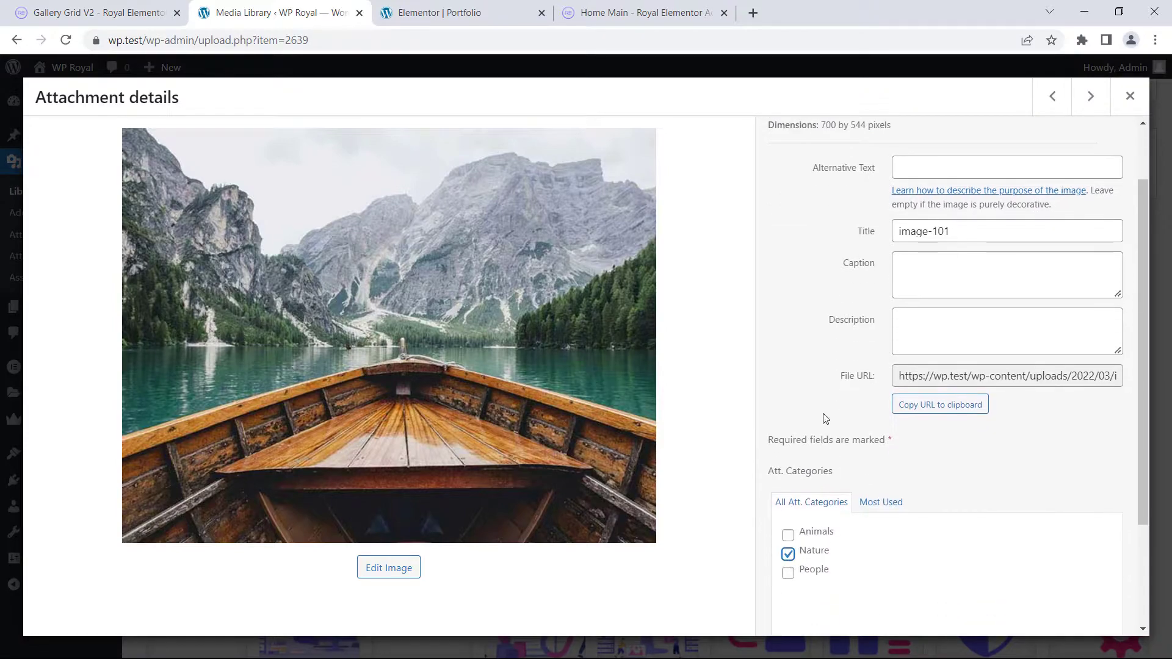
pyautogui.click(1091, 96)
pyautogui.click(853, 547)
pyautogui.scroll(-2, 794, 549)
pyautogui.click(788, 572)
pyautogui.click(1131, 98)
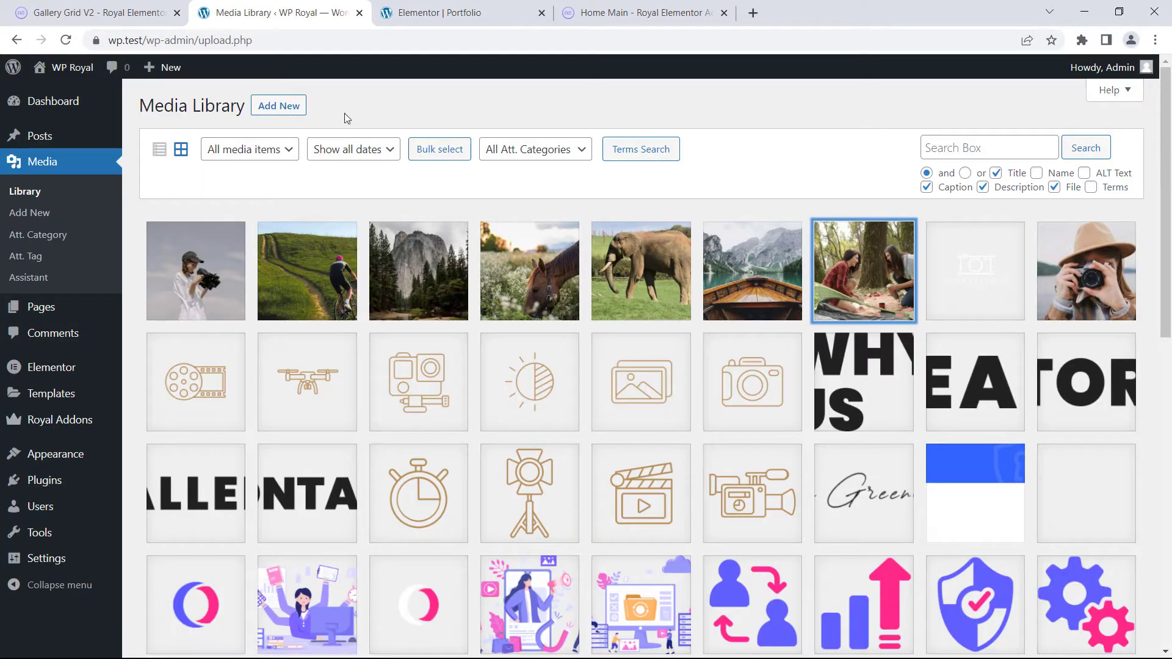
# Step: Update and reload the Elementor Portfolio page, then select the Regan Work image grid widget
pyautogui.click(454, 20)
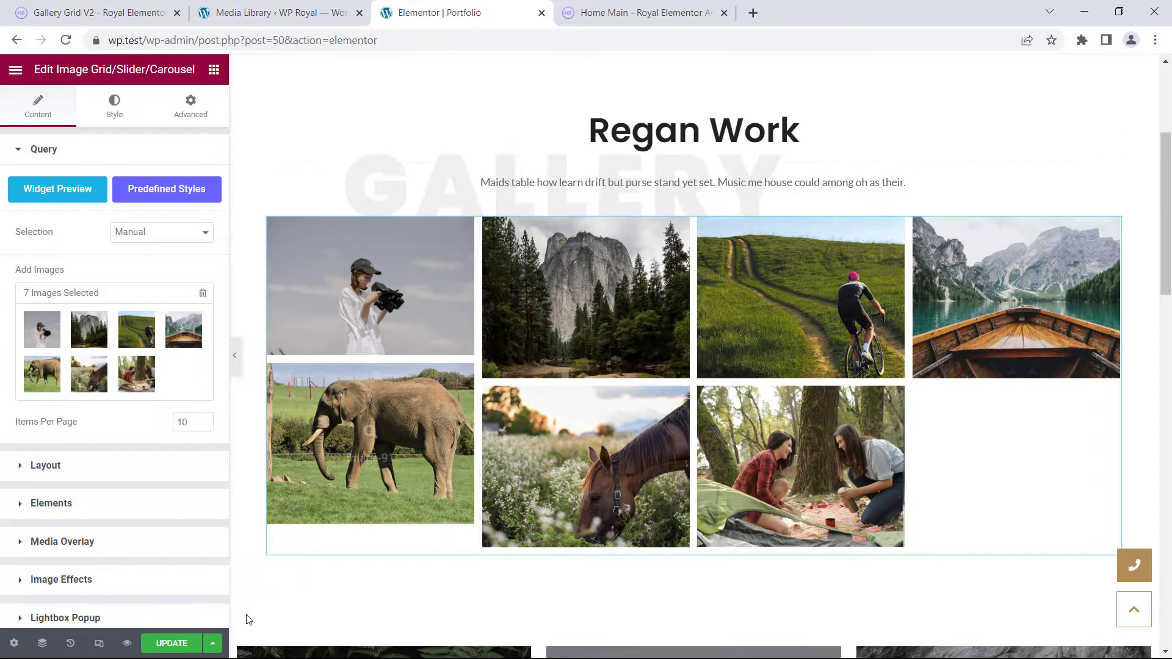
pyautogui.click(168, 644)
pyautogui.click(65, 39)
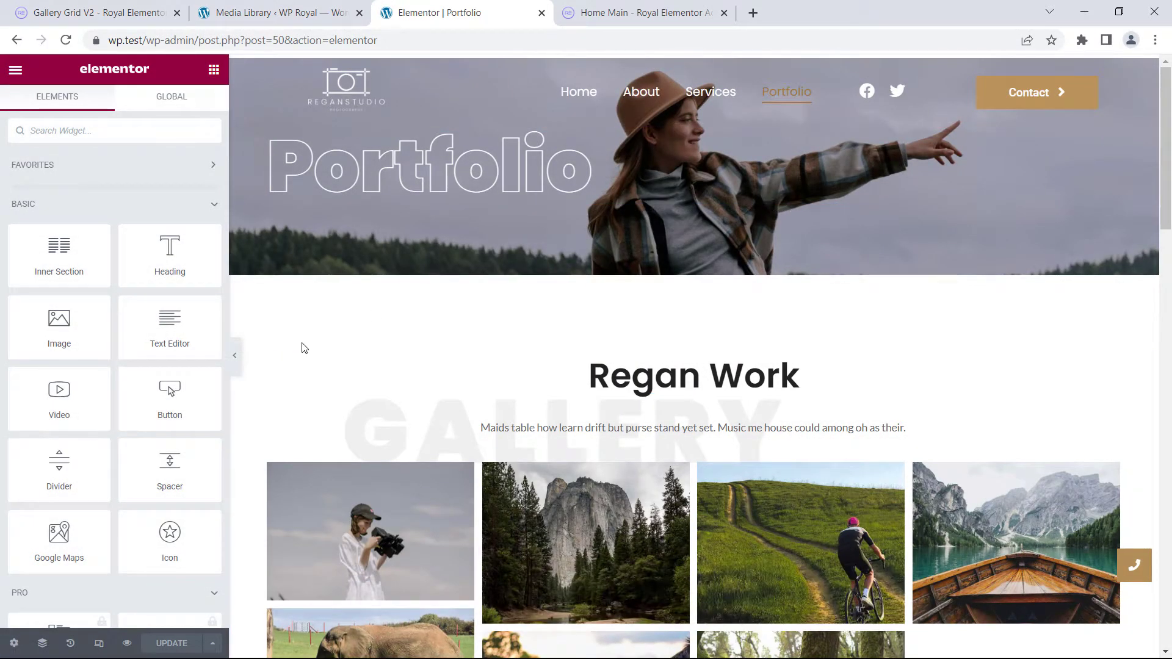
pyautogui.click(610, 519)
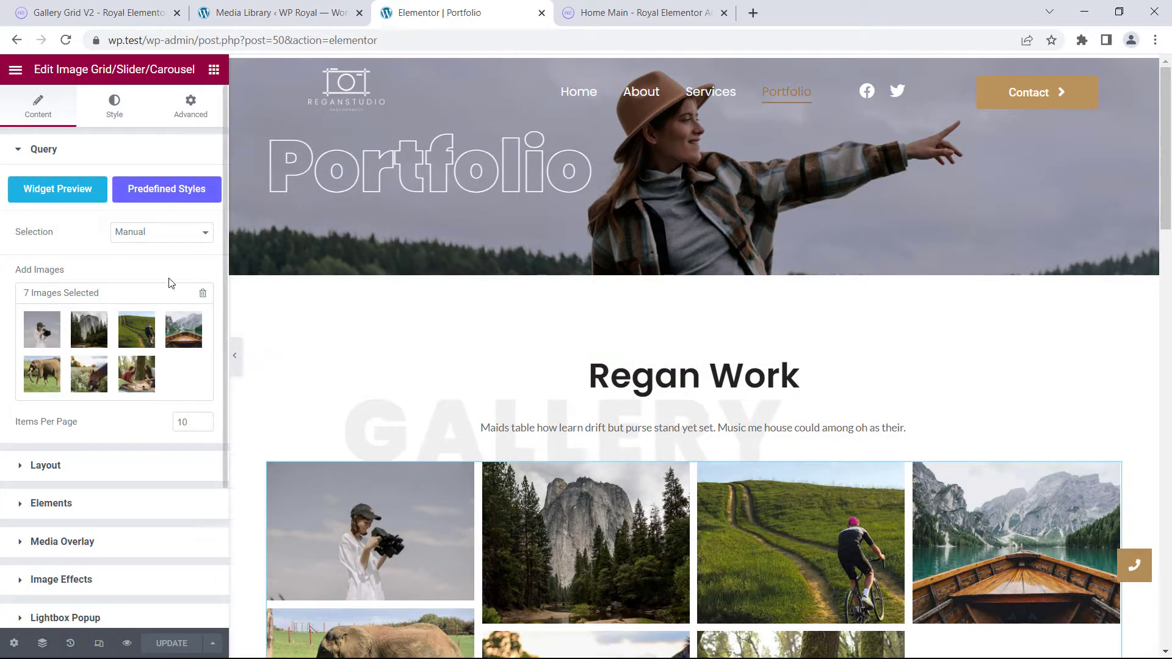
# Step: In the image grid's Layout section, switch Show Filters to YES
pyautogui.scroll(-3, 95, 235)
pyautogui.click(49, 276)
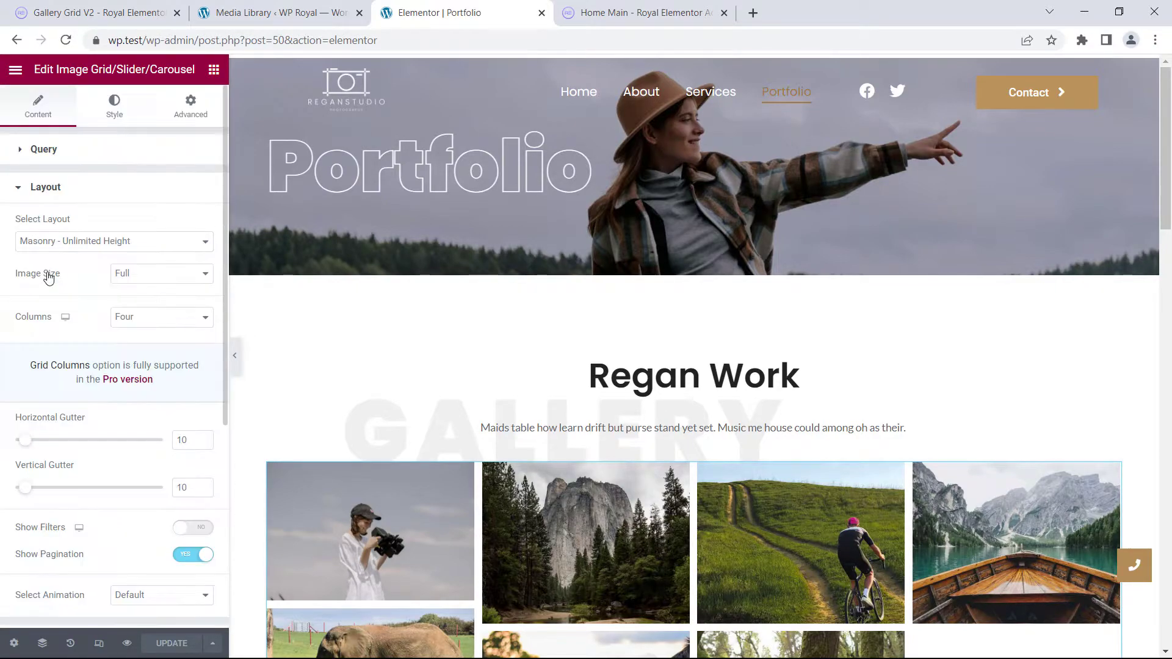
pyautogui.scroll(-3, 77, 305)
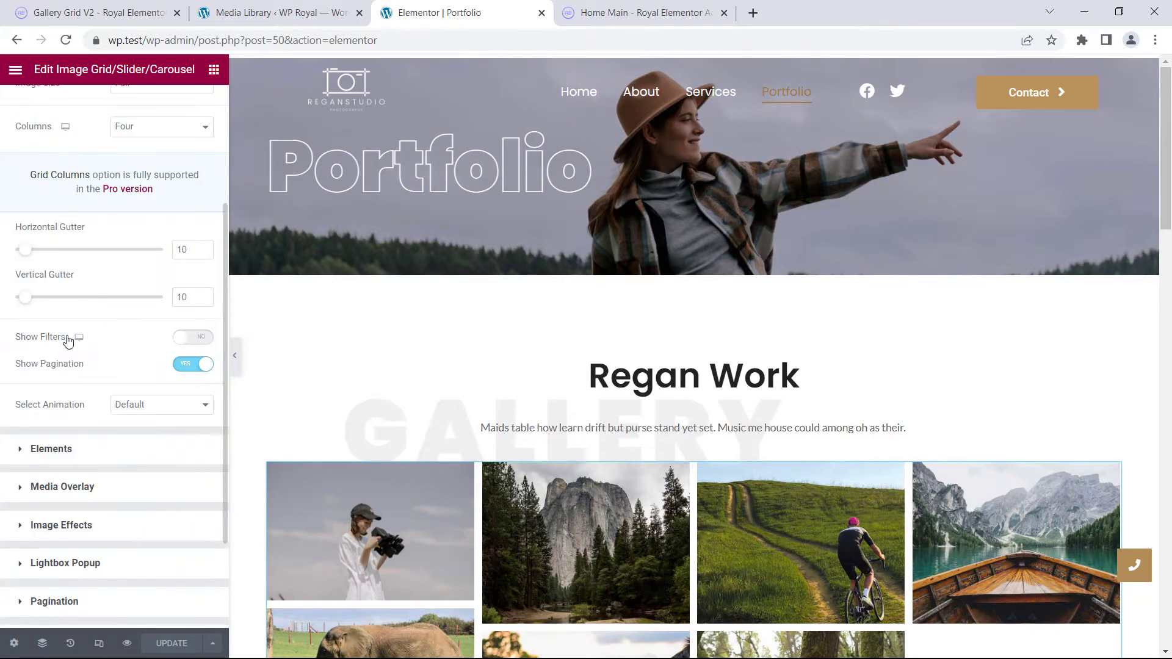
pyautogui.click(200, 341)
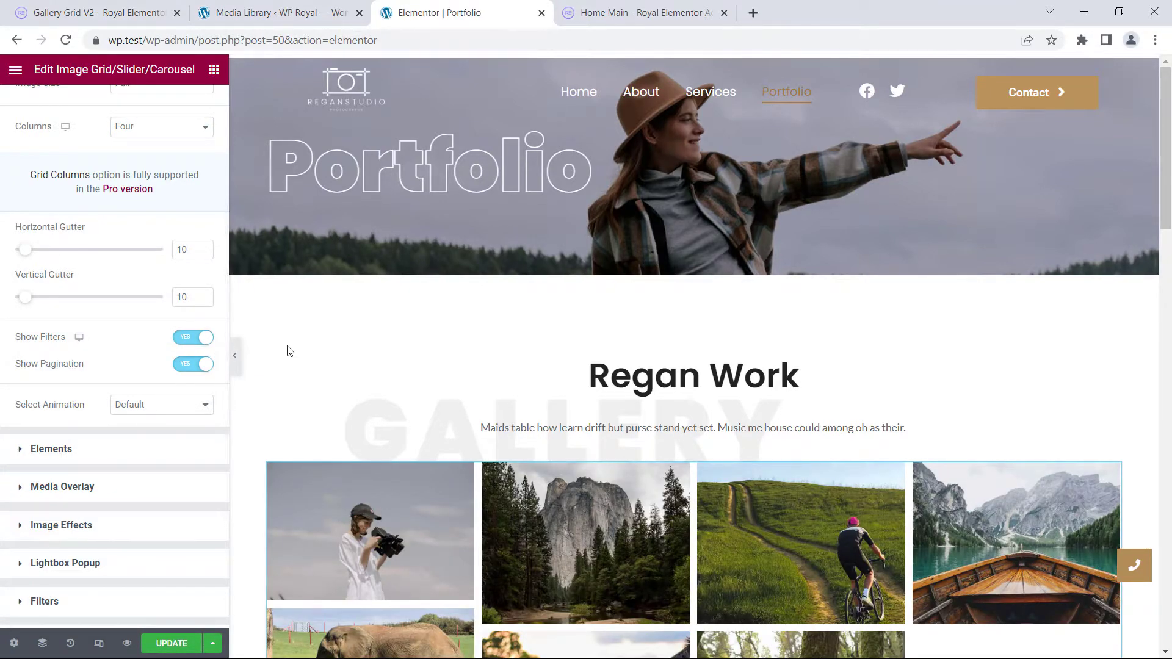
pyautogui.scroll(-1, 310, 334)
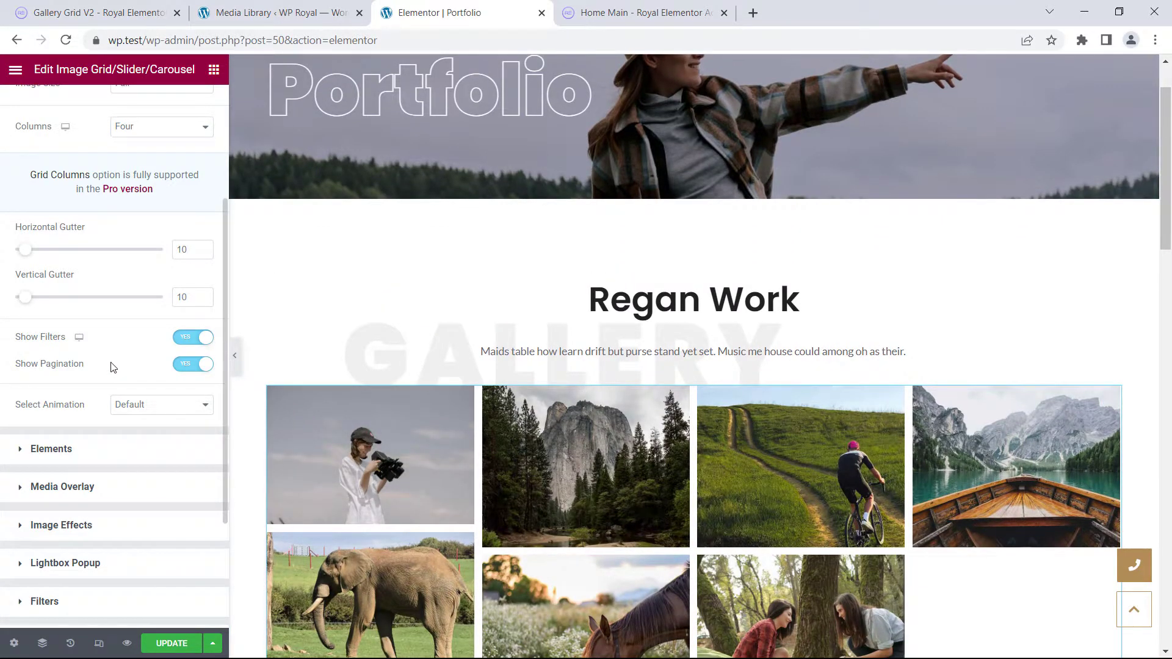
pyautogui.scroll(-2, 112, 368)
pyautogui.scroll(-1, 112, 367)
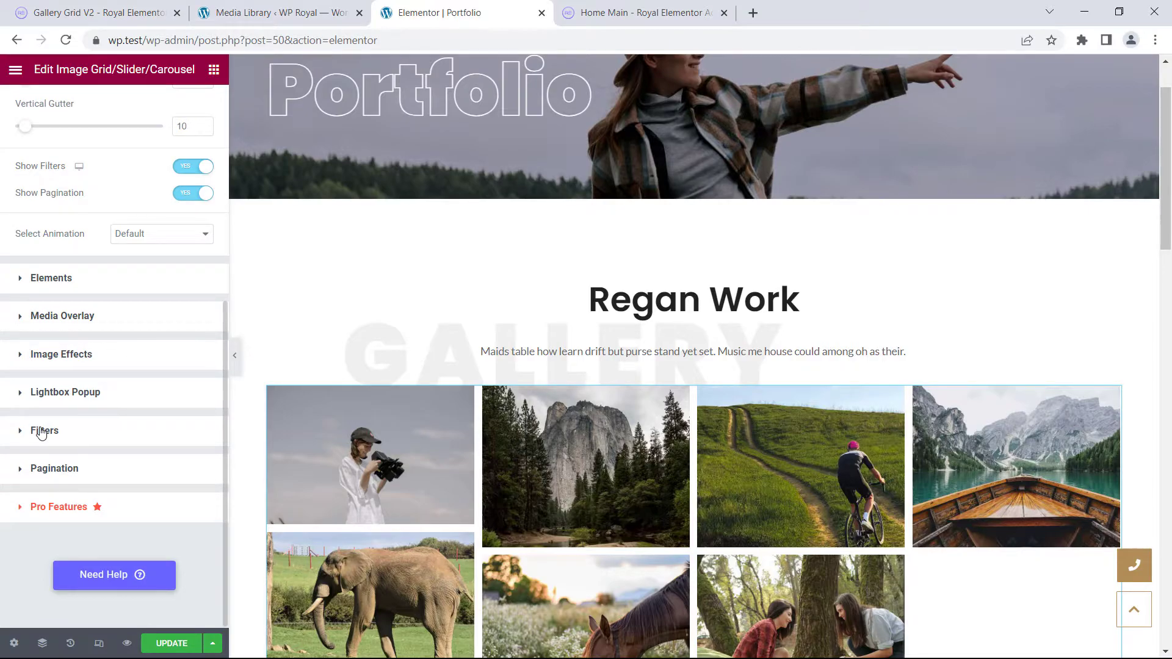
# Step: In the Filters section, set Select Taxonomy to Att. Categories
pyautogui.click(89, 431)
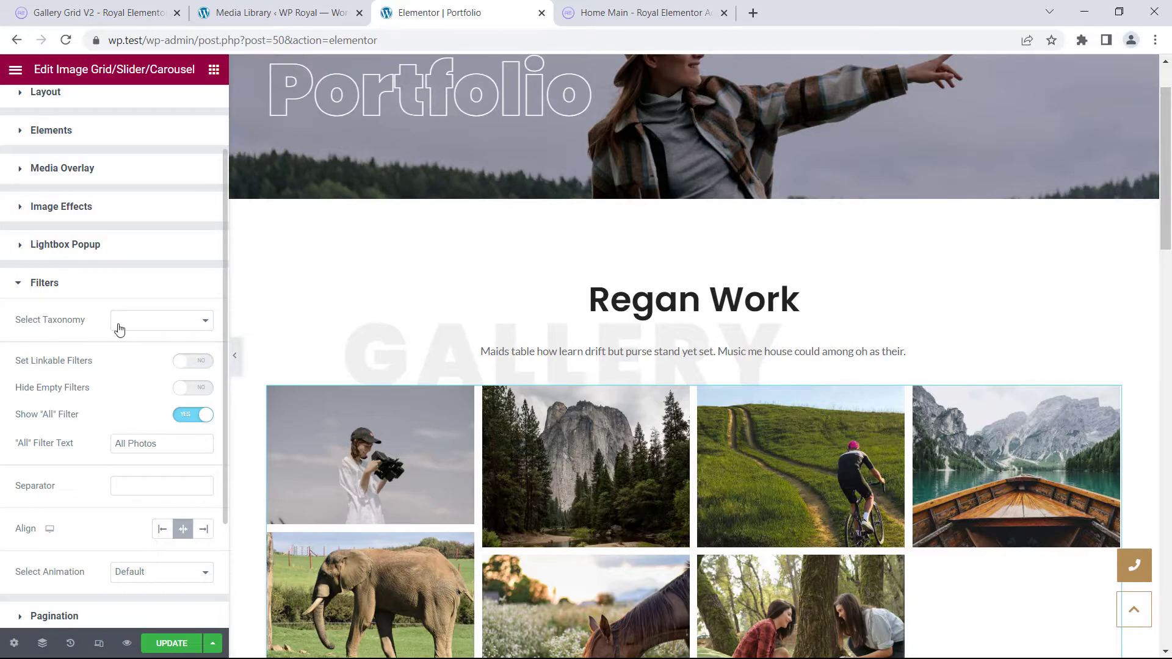
pyautogui.click(161, 330)
pyautogui.click(162, 338)
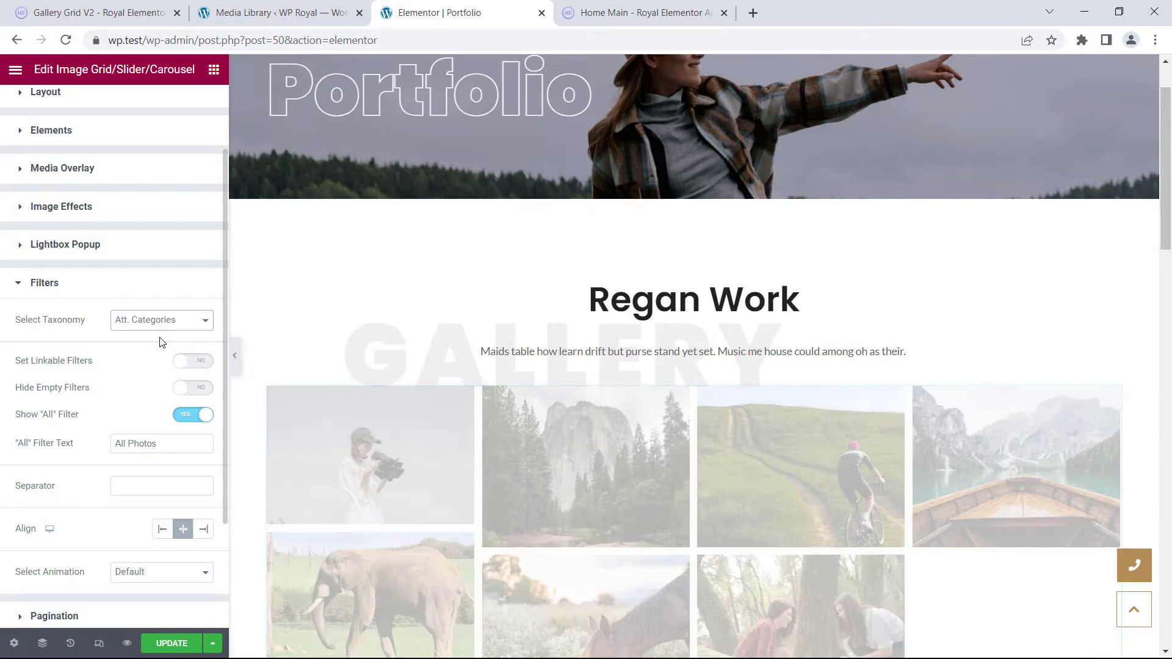
# Step: Test the Animals, Nature, People and All Photos filter tabs in the preview
pyautogui.scroll(-2, 378, 312)
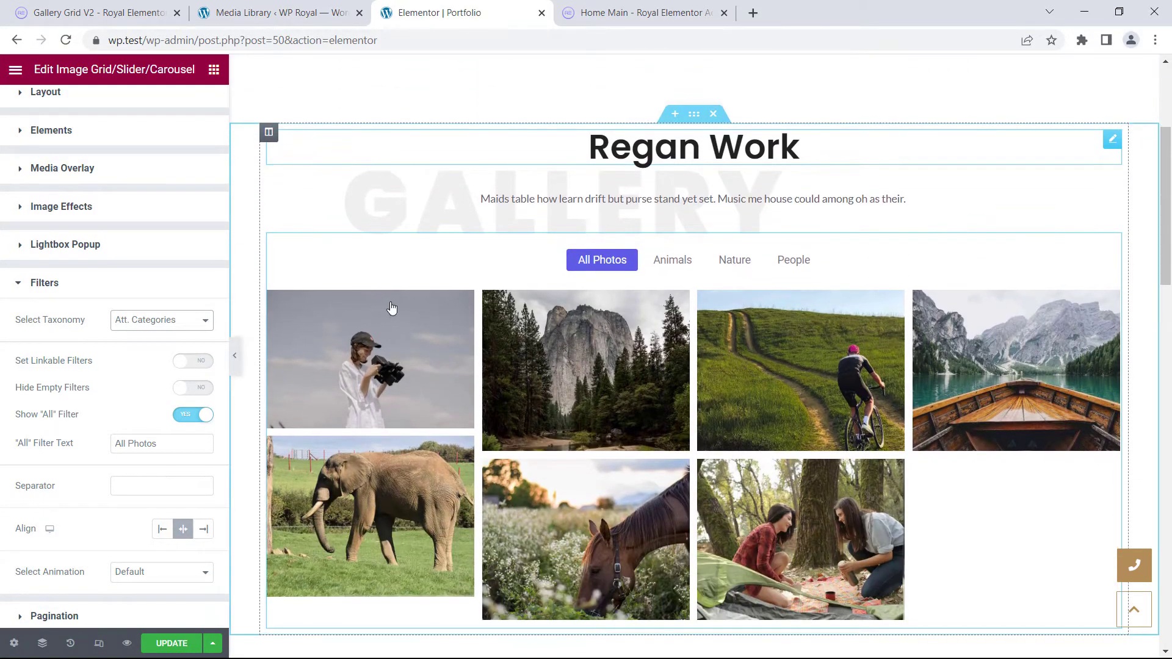
pyautogui.click(659, 262)
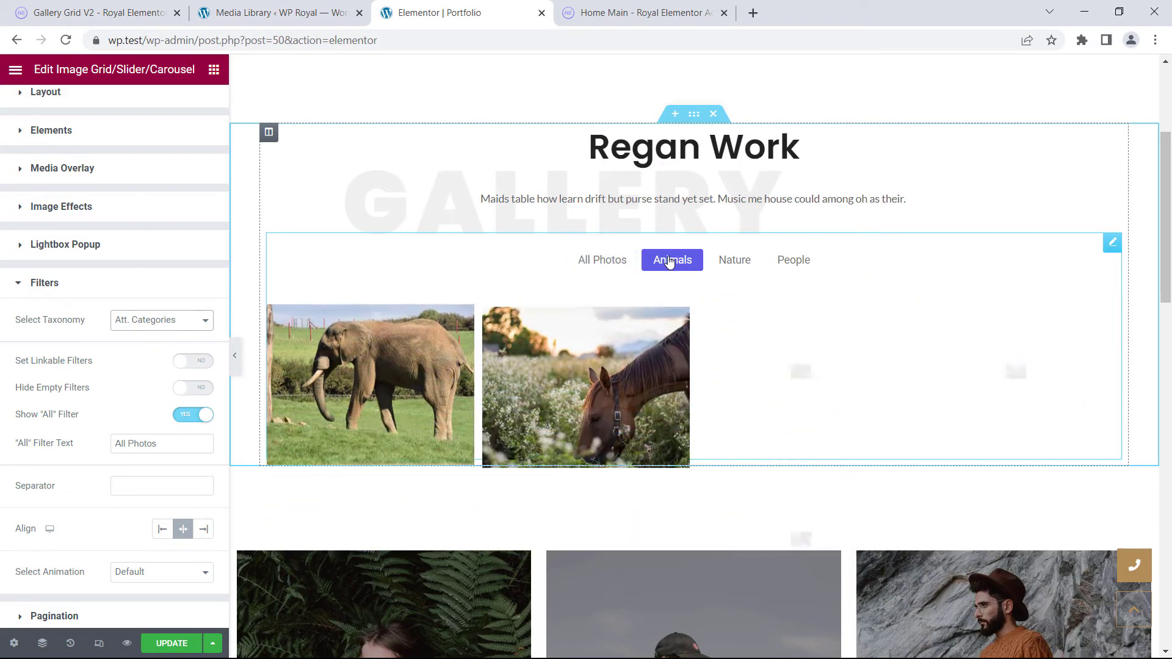
pyautogui.click(731, 261)
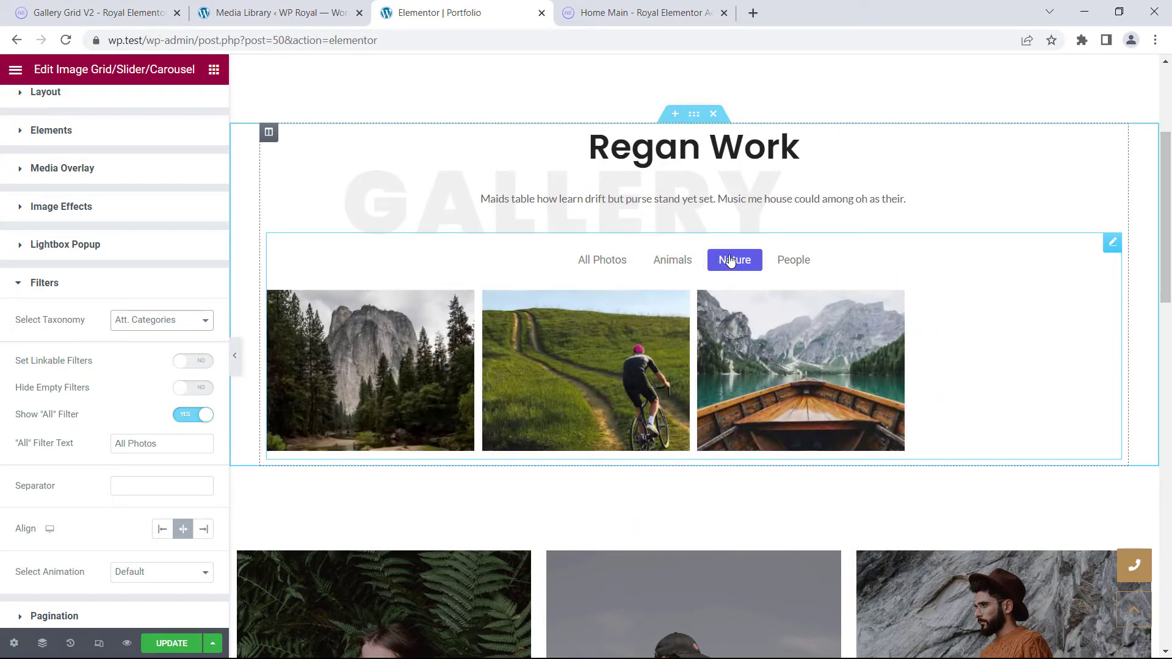
pyautogui.click(794, 260)
pyautogui.click(576, 262)
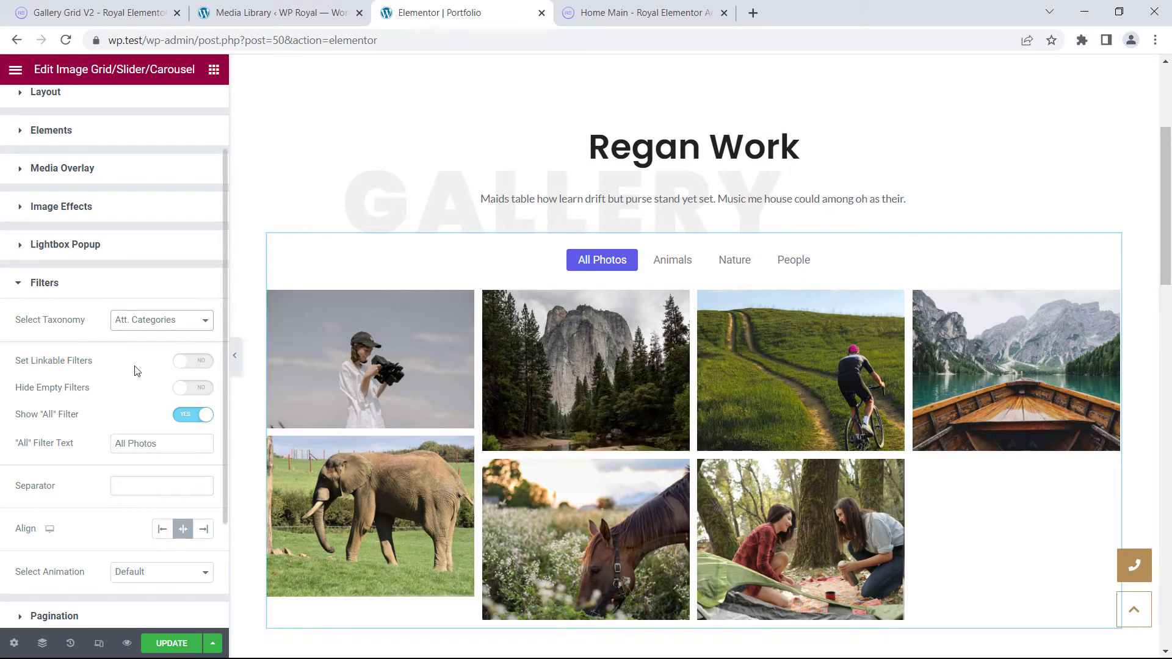
# Step: Toggle the All Photos filter and try a | separator, leaving both as they were
pyautogui.scroll(-2, 127, 358)
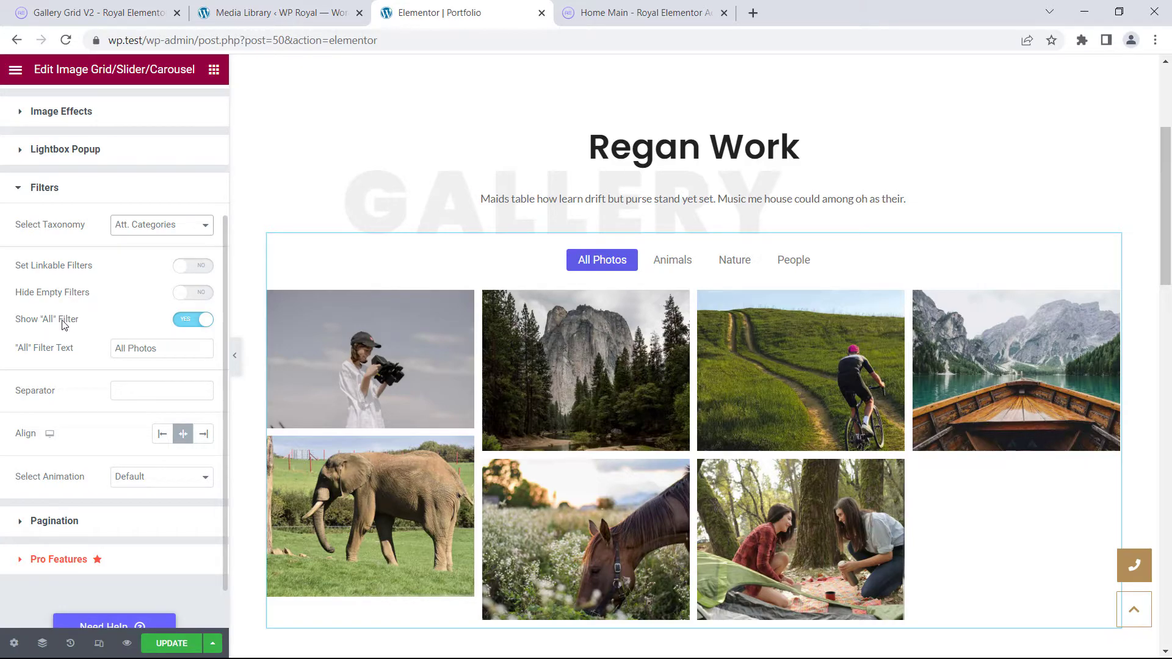
pyautogui.click(183, 321)
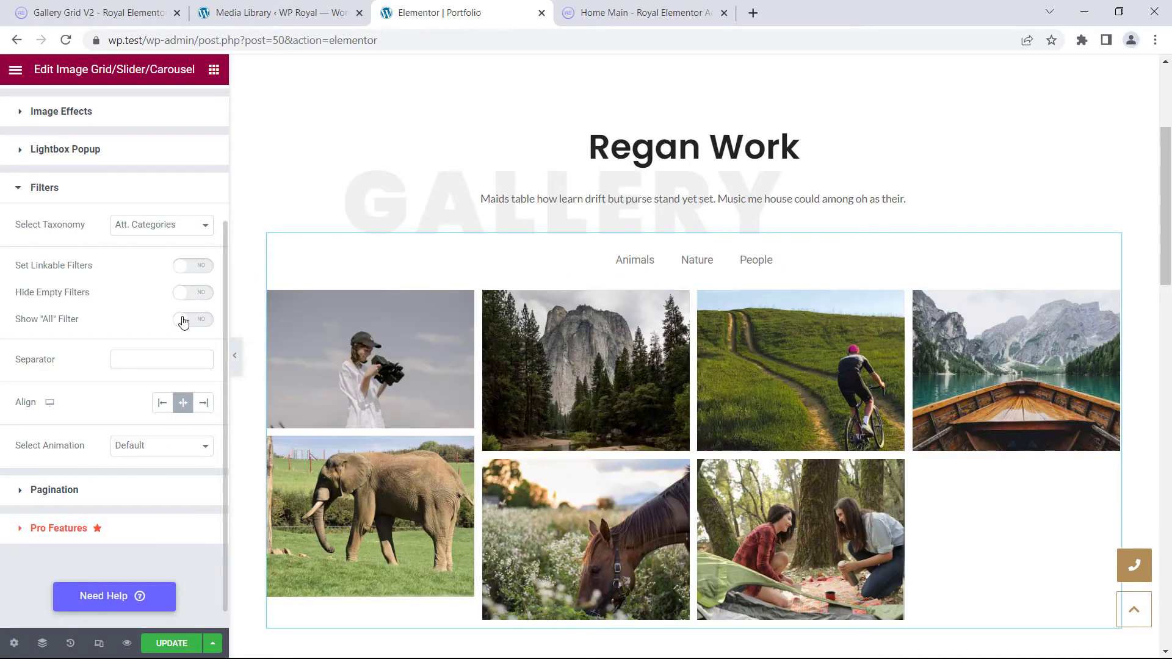
pyautogui.click(200, 321)
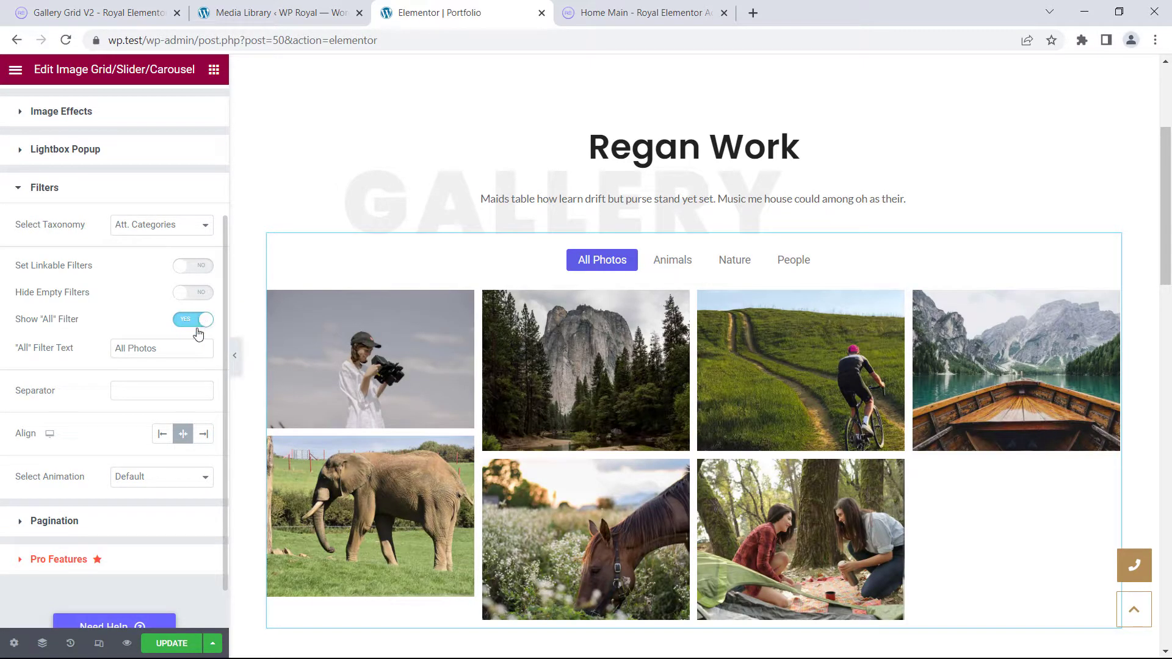
pyautogui.moveTo(171, 348); pyautogui.dragTo(107, 352)
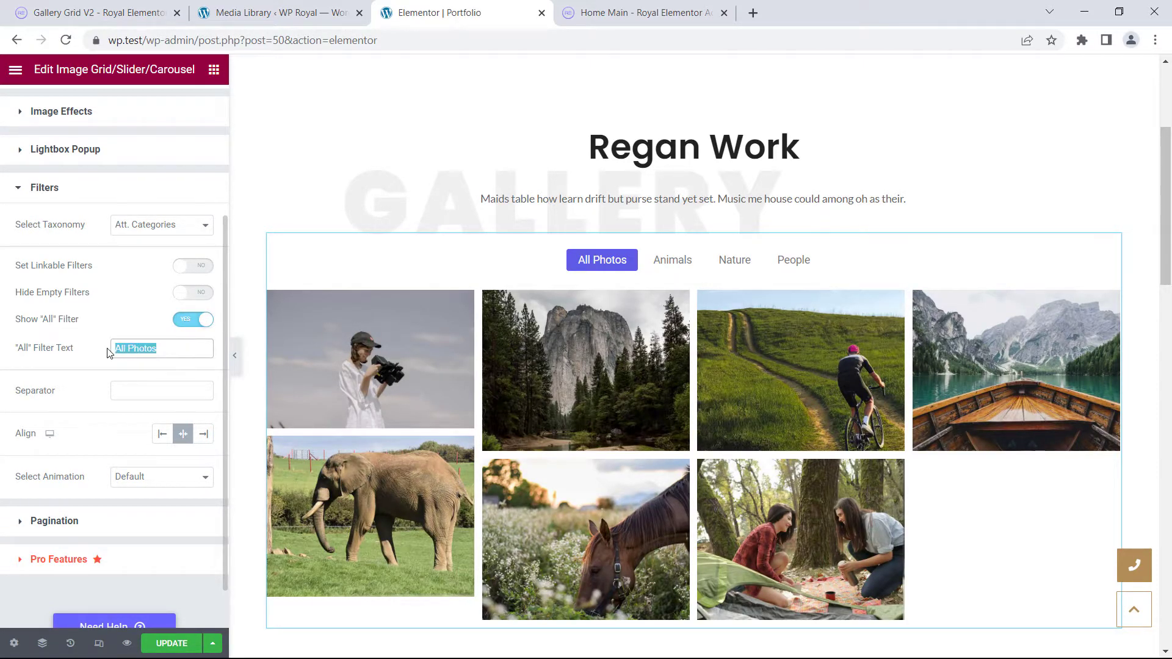
pyautogui.click(176, 350)
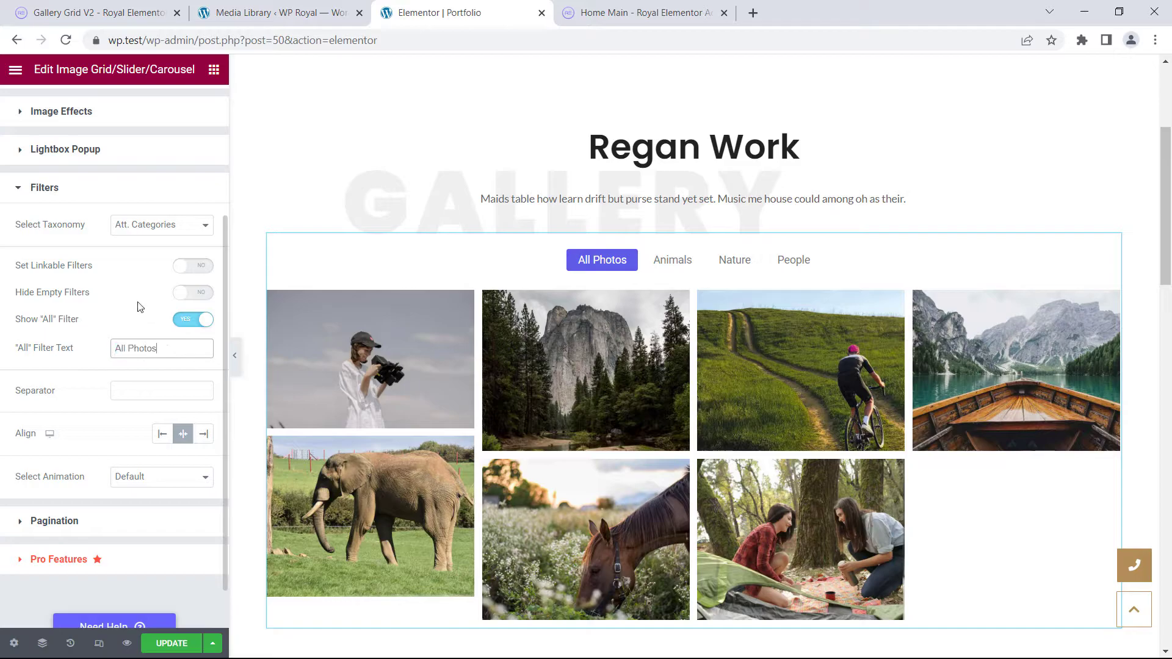
pyautogui.click(89, 392)
pyautogui.click(135, 390)
pyautogui.write('|')
pyautogui.press('BackSpace')
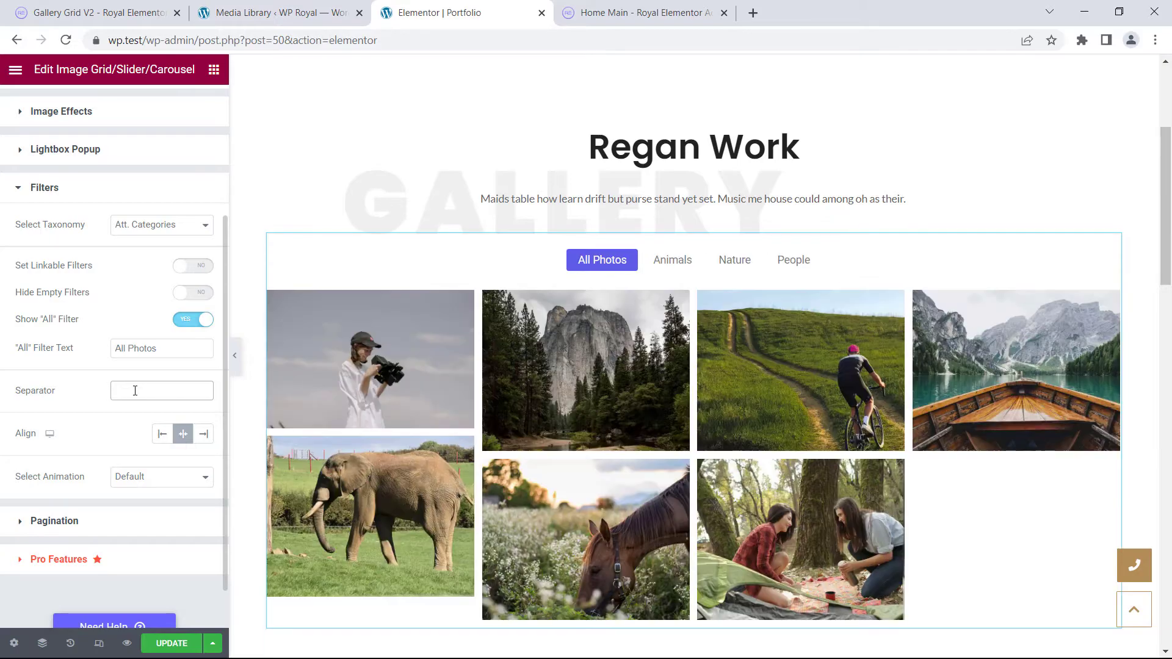
# Step: Try left and right alignment for the filter buttons, then leave them centred
pyautogui.click(161, 437)
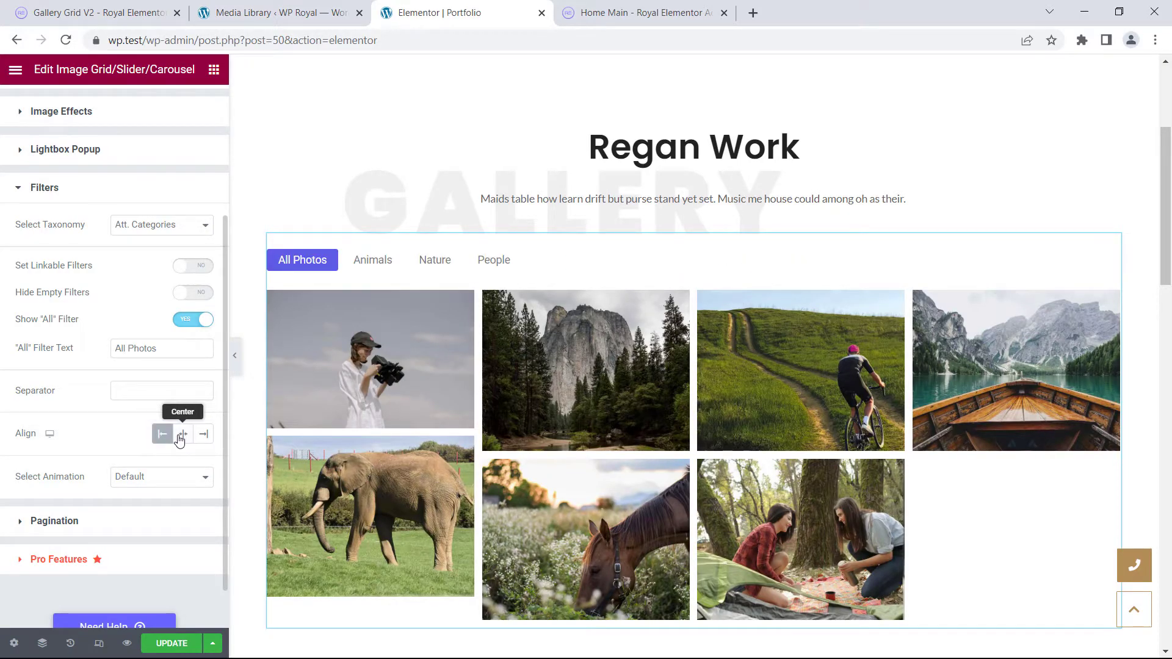
pyautogui.click(182, 435)
pyautogui.click(202, 435)
pyautogui.click(183, 434)
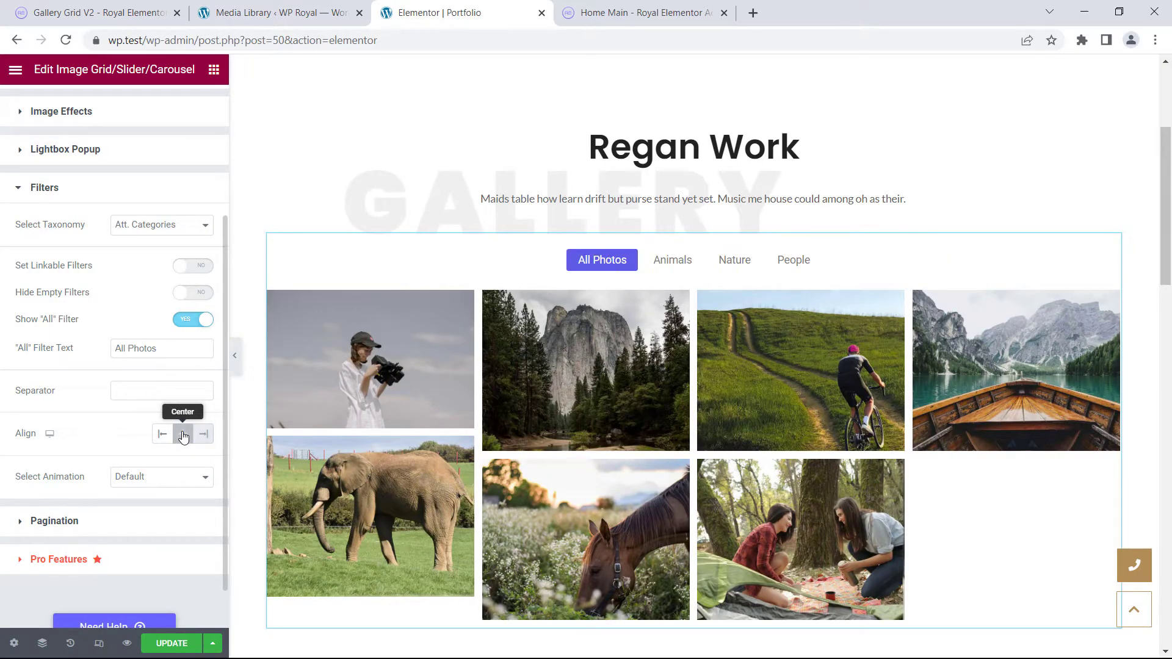
pyautogui.scroll(-1, 112, 416)
# Step: Preview a Zoom filter animation on Animals, then set the animation back to Default
pyautogui.click(138, 434)
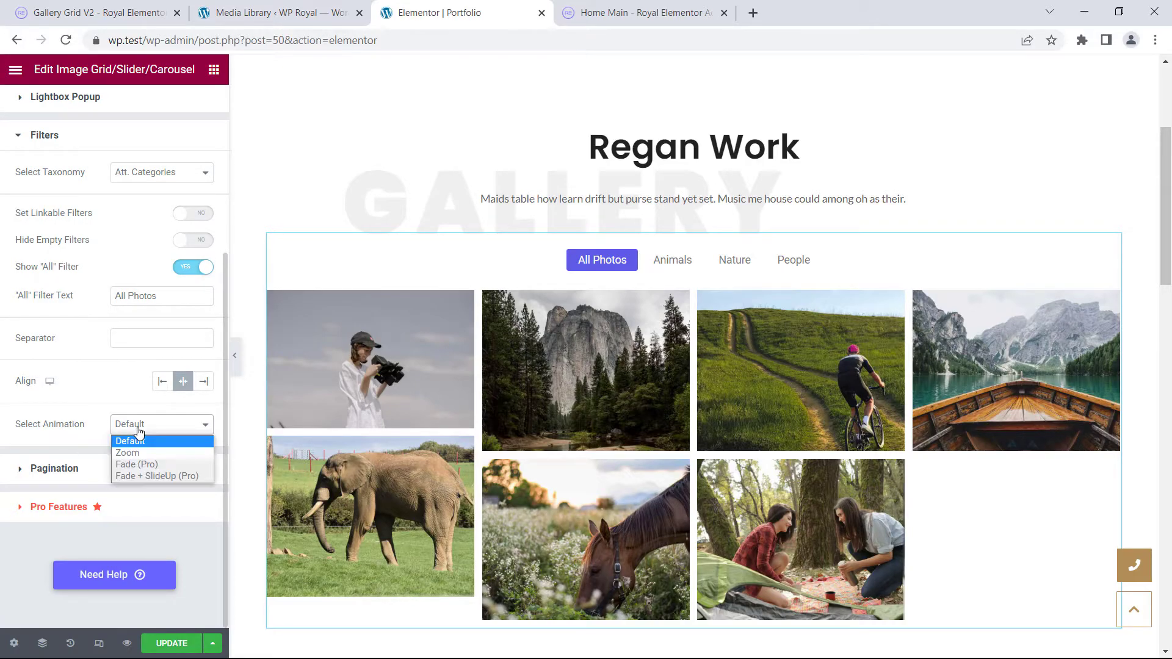
pyautogui.click(134, 448)
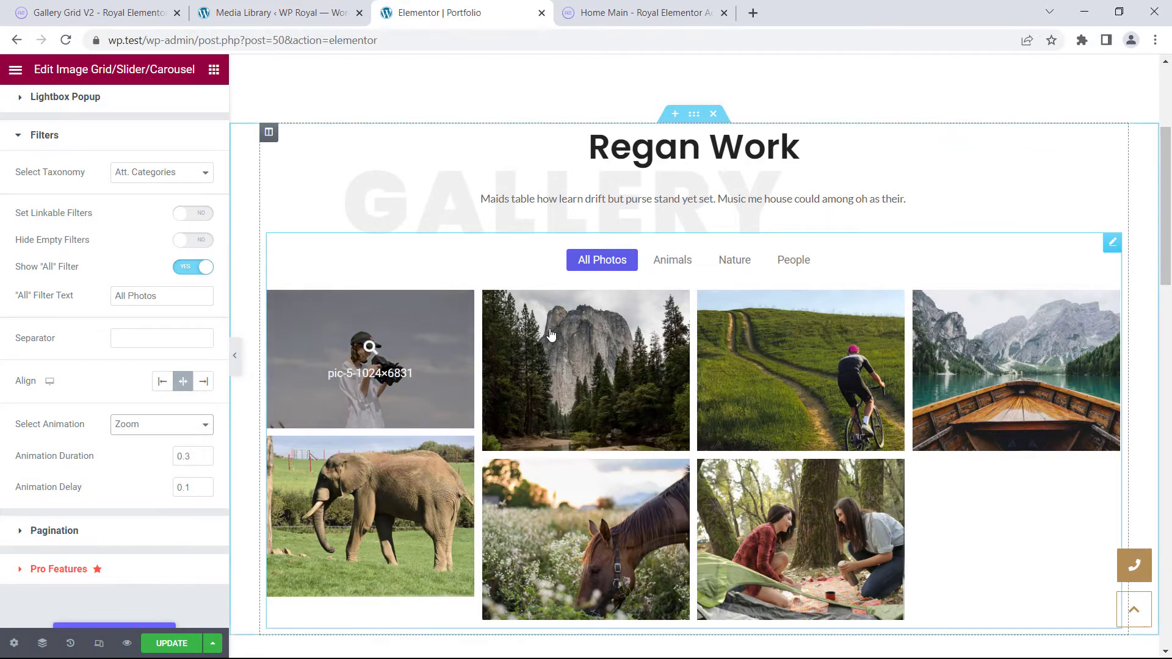
pyautogui.click(673, 260)
pyautogui.click(603, 261)
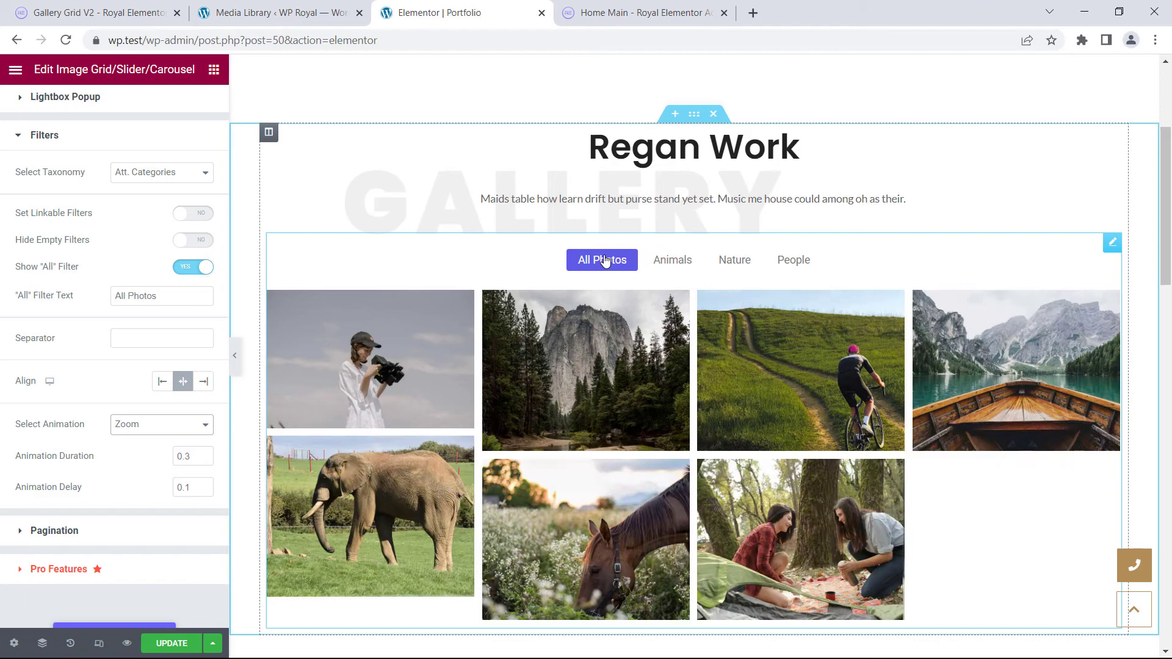
pyautogui.click(153, 424)
pyautogui.click(152, 440)
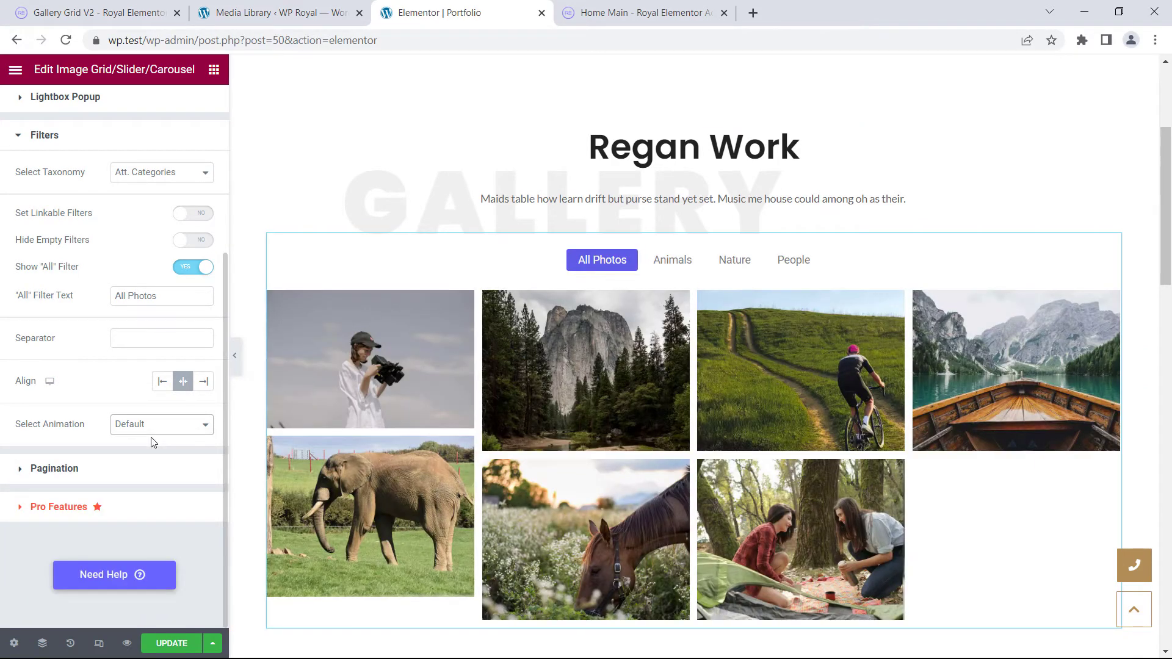
pyautogui.click(144, 435)
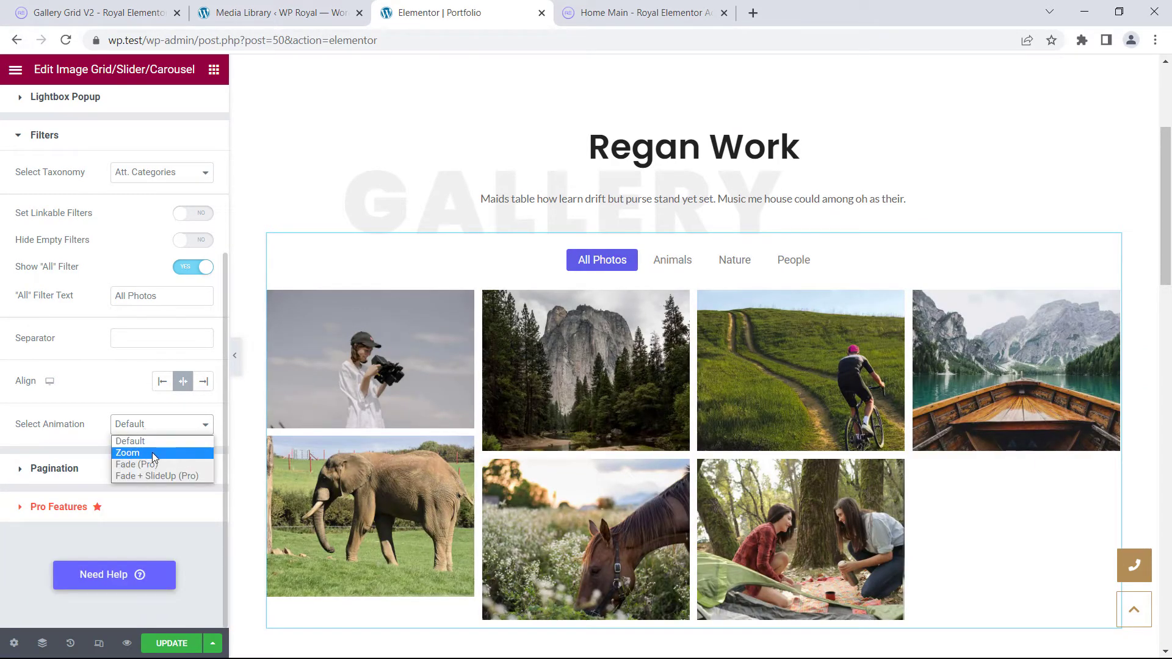
pyautogui.click(102, 423)
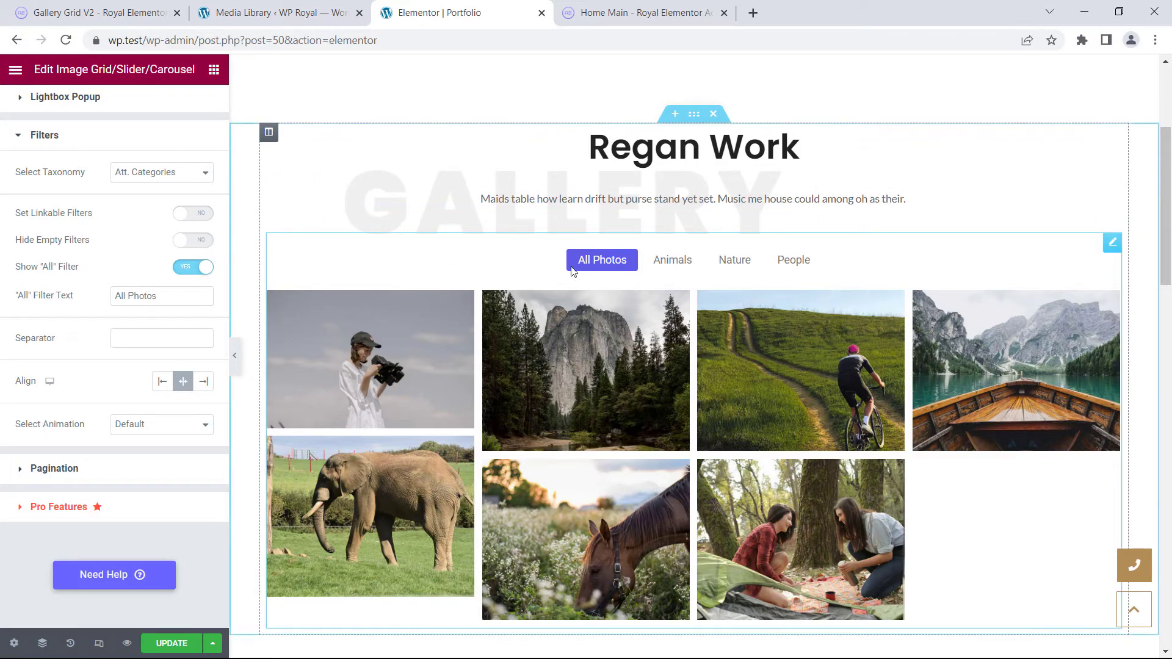
# Step: In the grid's Filters style settings, set the filter text colour to dark grey #5D5D5D
pyautogui.scroll(3, 80, 193)
pyautogui.scroll(1, 91, 205)
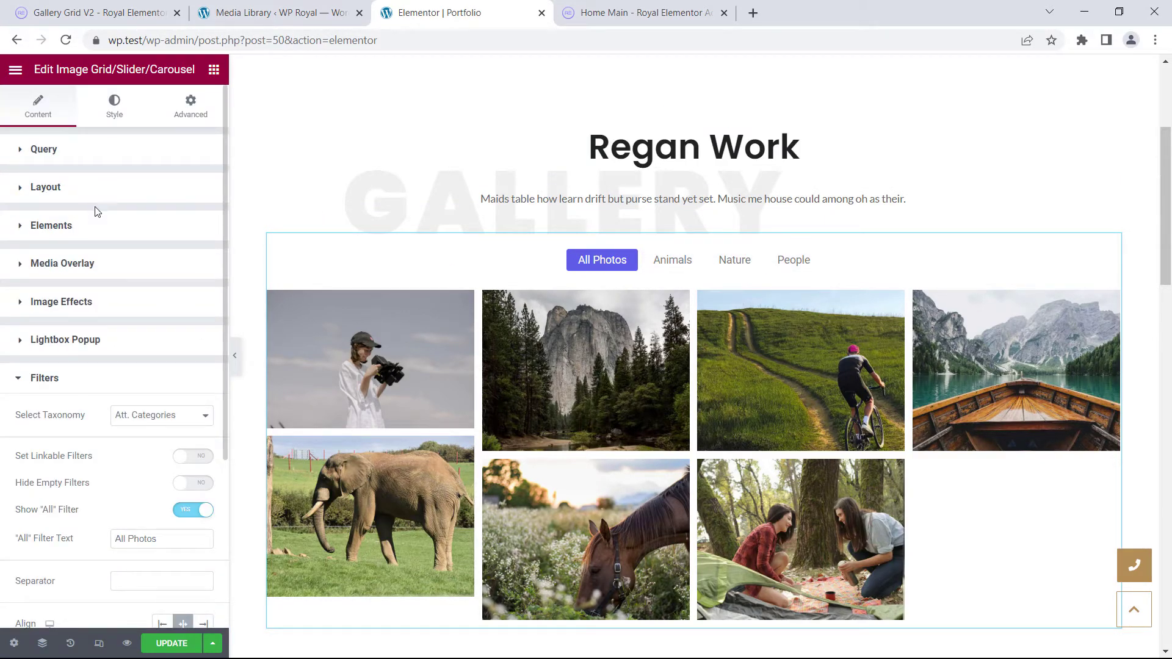
pyautogui.click(114, 109)
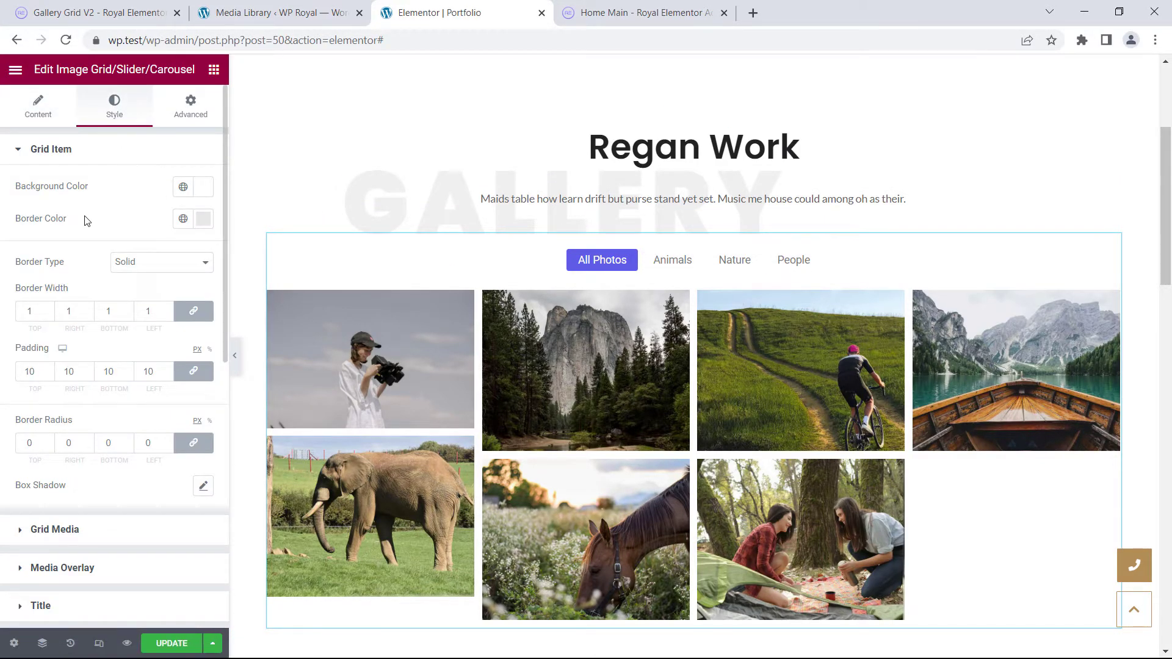
pyautogui.scroll(-7, 85, 221)
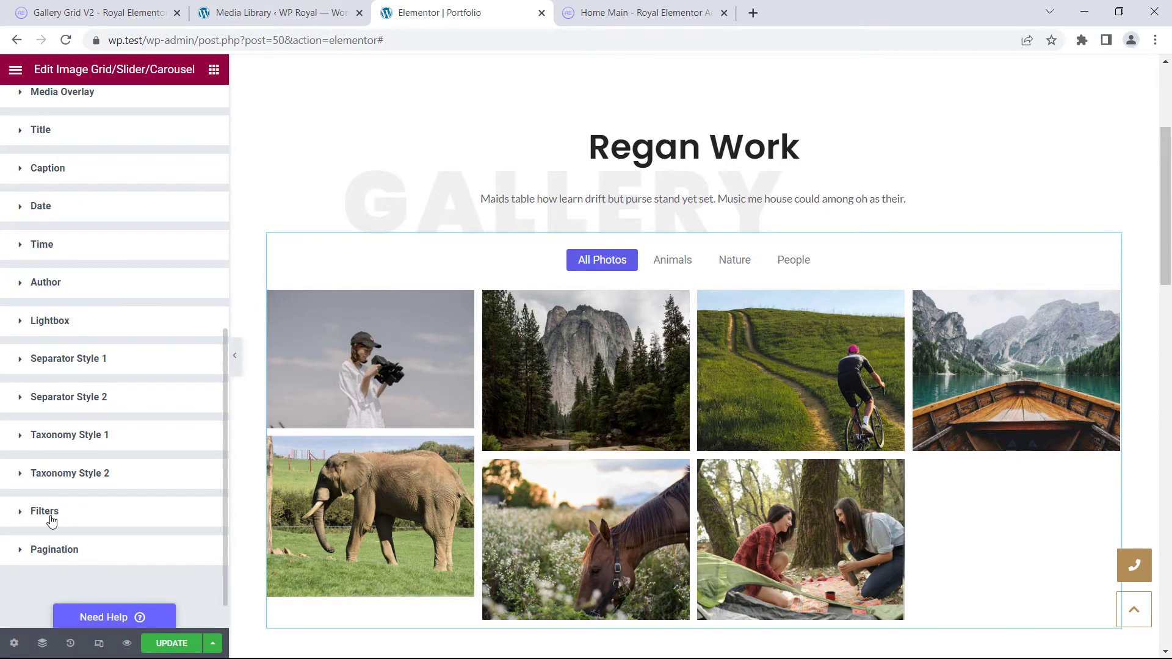
pyautogui.scroll(2, 67, 517)
pyautogui.scroll(-4, 157, 397)
pyautogui.click(157, 397)
pyautogui.scroll(-3, 153, 390)
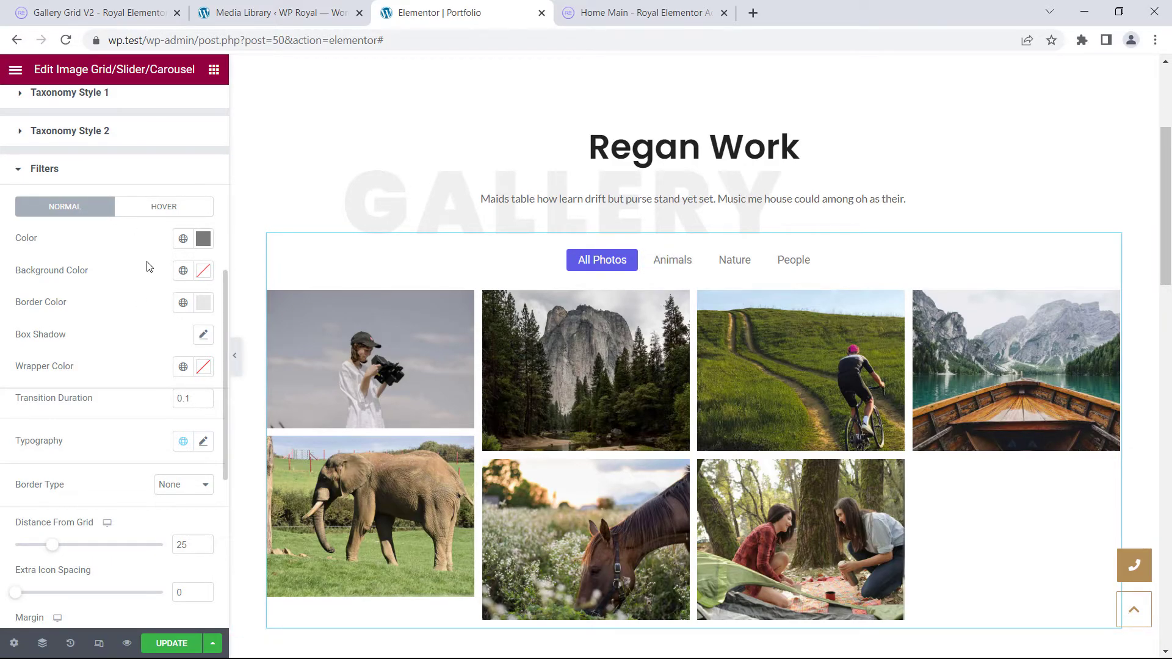
pyautogui.click(204, 238)
pyautogui.moveTo(38, 358); pyautogui.dragTo(28, 376)
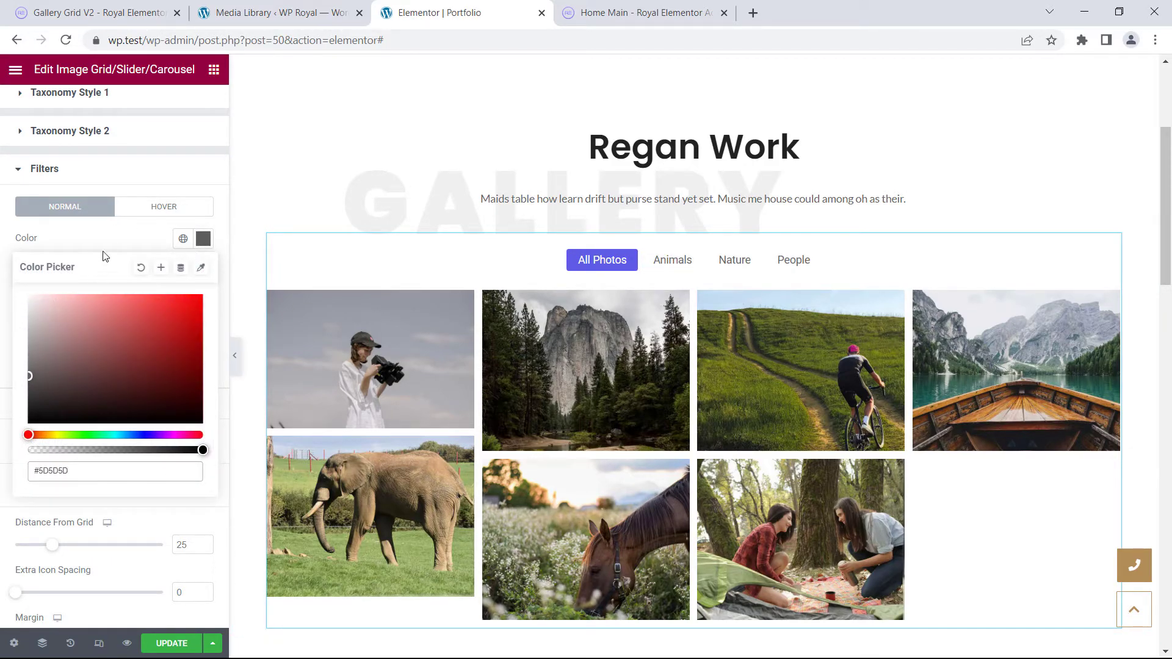
pyautogui.click(107, 245)
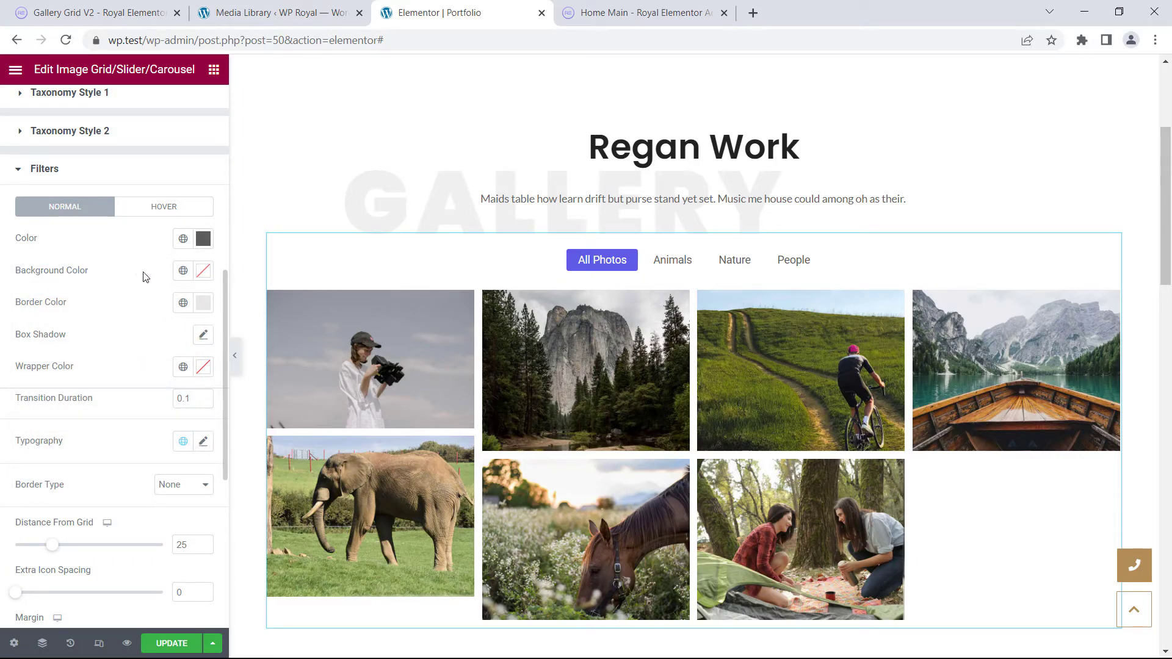
# Step: Clear the filter buttons' background colour so they have no fill
pyautogui.click(203, 272)
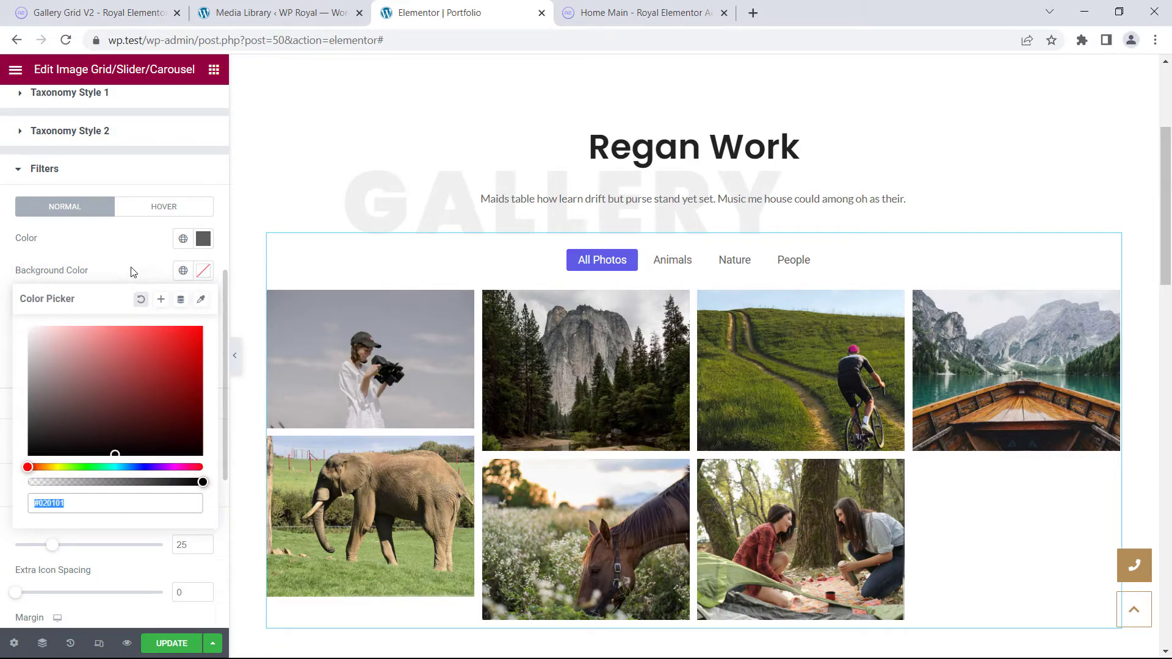
pyautogui.moveTo(33, 359)
pyautogui.mouseDown()
pyautogui.moveTo(30, 387)
pyautogui.moveTo(28, 361)
pyautogui.mouseUp()
pyautogui.click(140, 300)
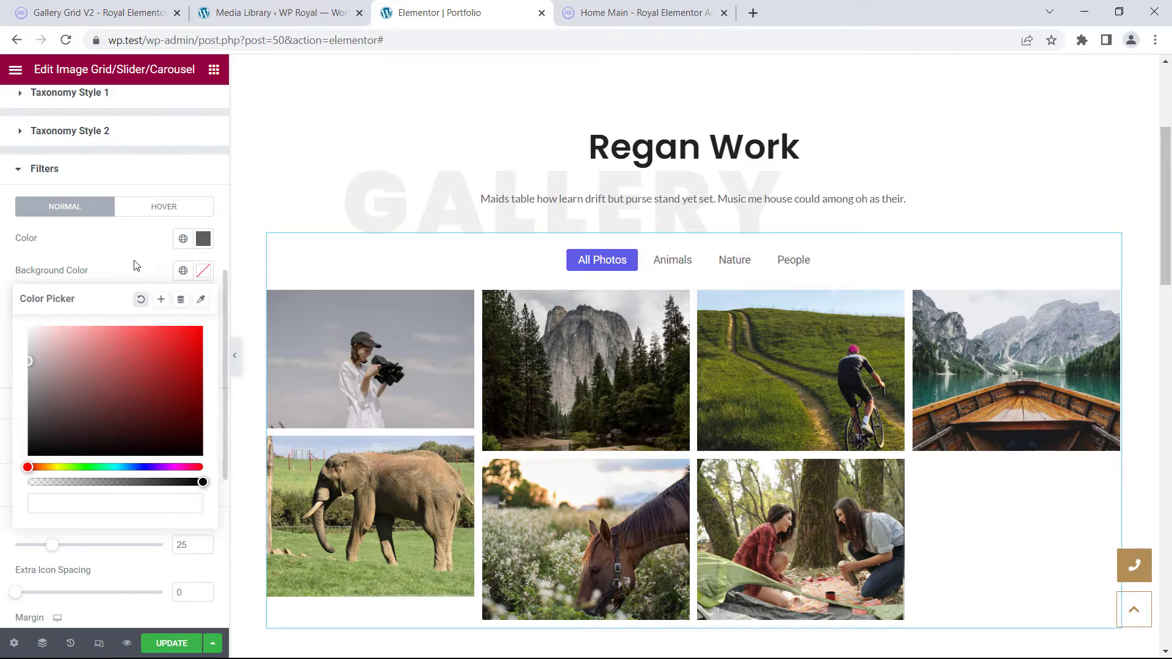
pyautogui.click(135, 269)
# Step: Give the filter buttons a solid tan #BA935B border
pyautogui.click(203, 303)
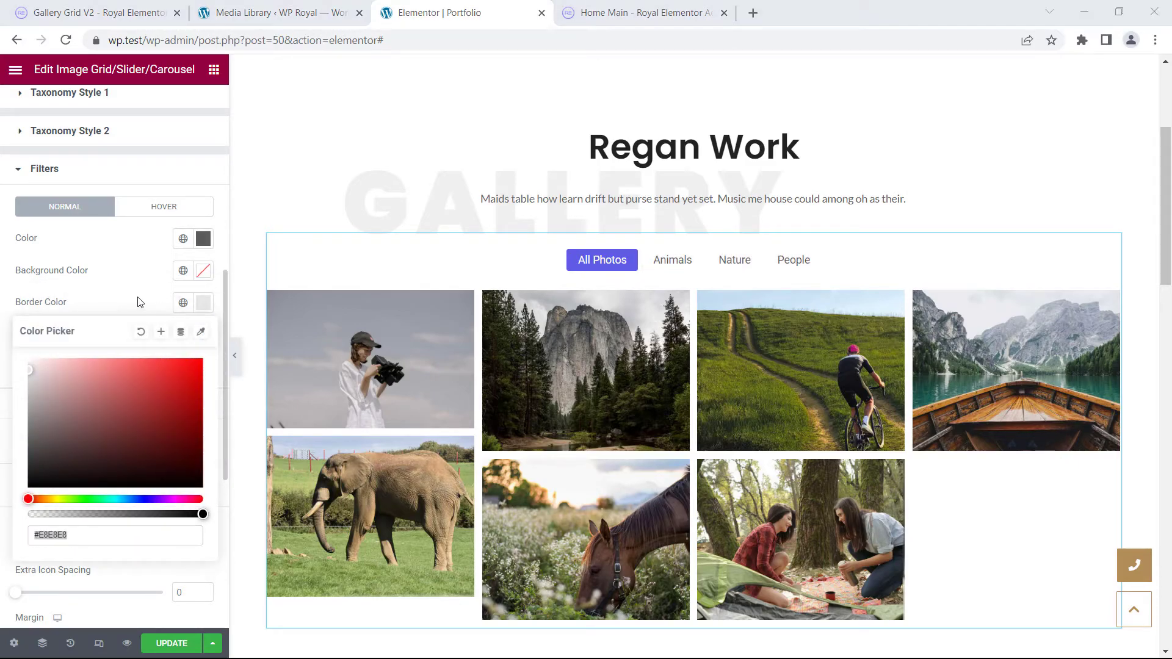
pyautogui.write('BA935B')
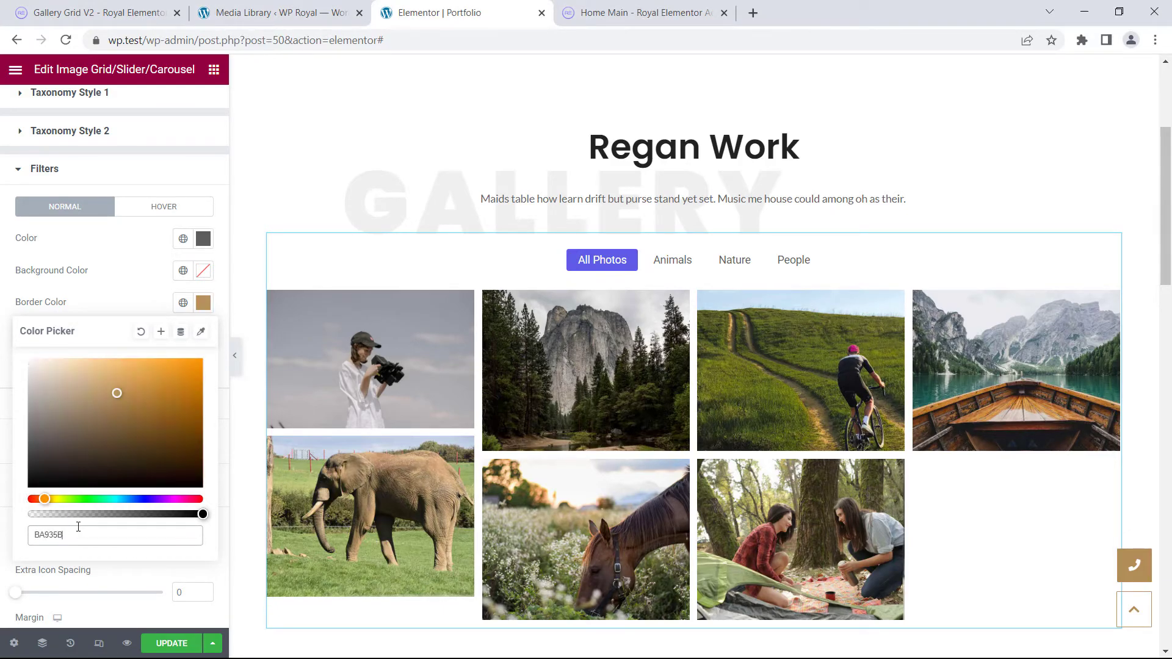
pyautogui.click(131, 307)
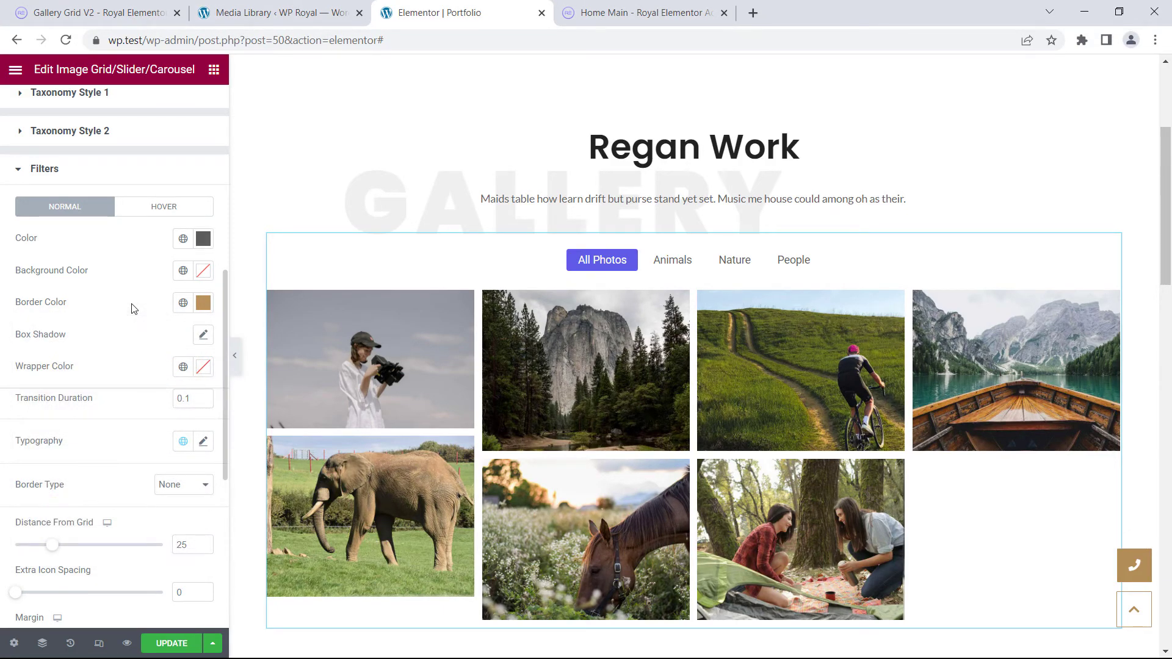
pyautogui.scroll(-2, 131, 307)
pyautogui.click(164, 389)
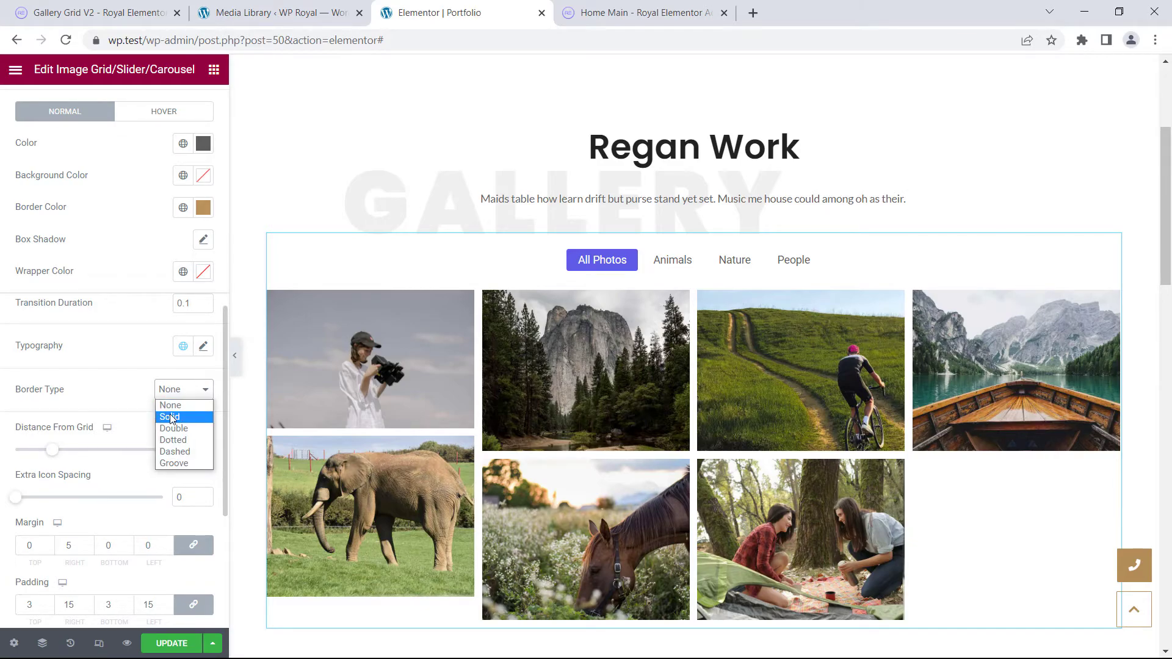
pyautogui.click(169, 414)
pyautogui.scroll(2, 122, 360)
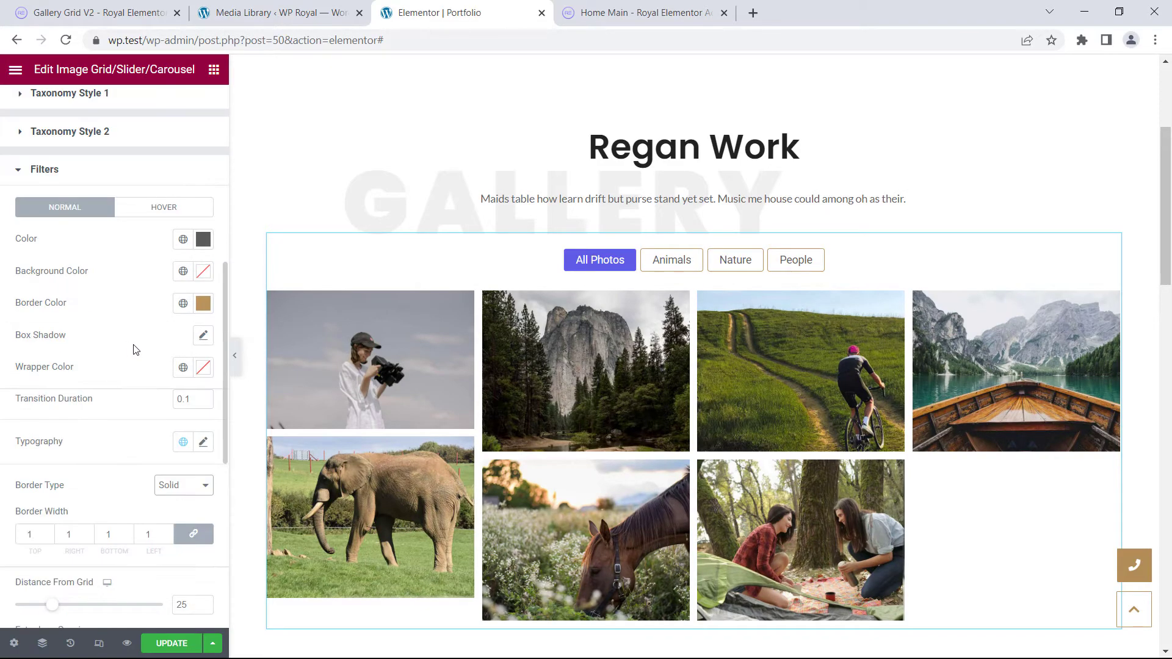
pyautogui.scroll(-8, 139, 317)
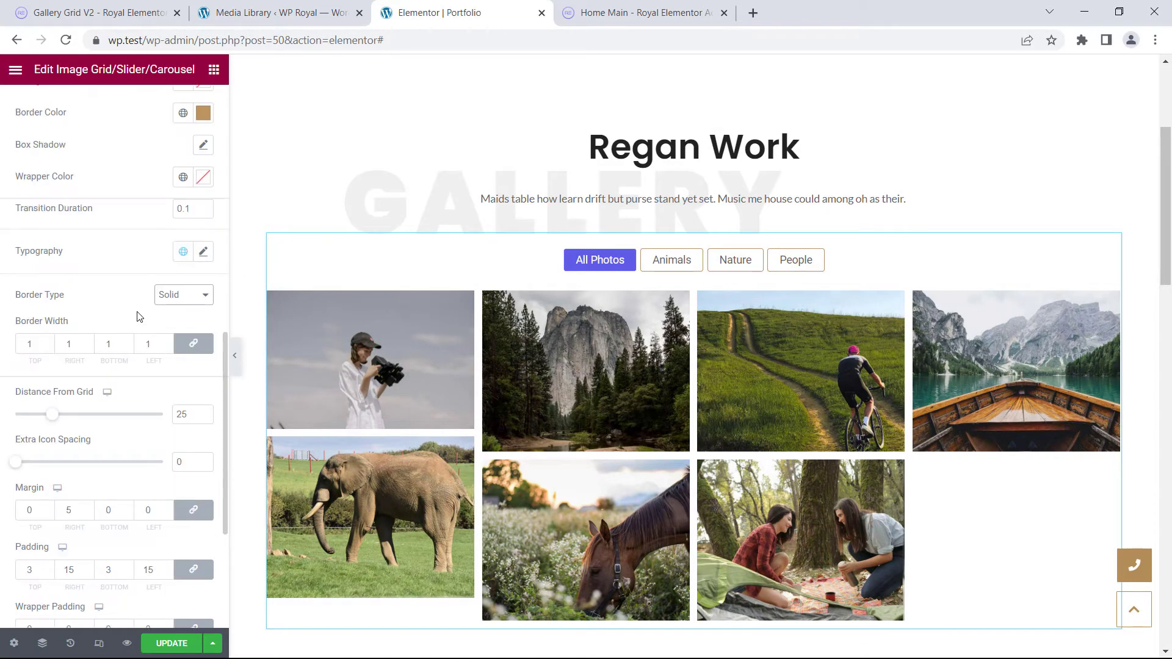
pyautogui.scroll(8, 151, 281)
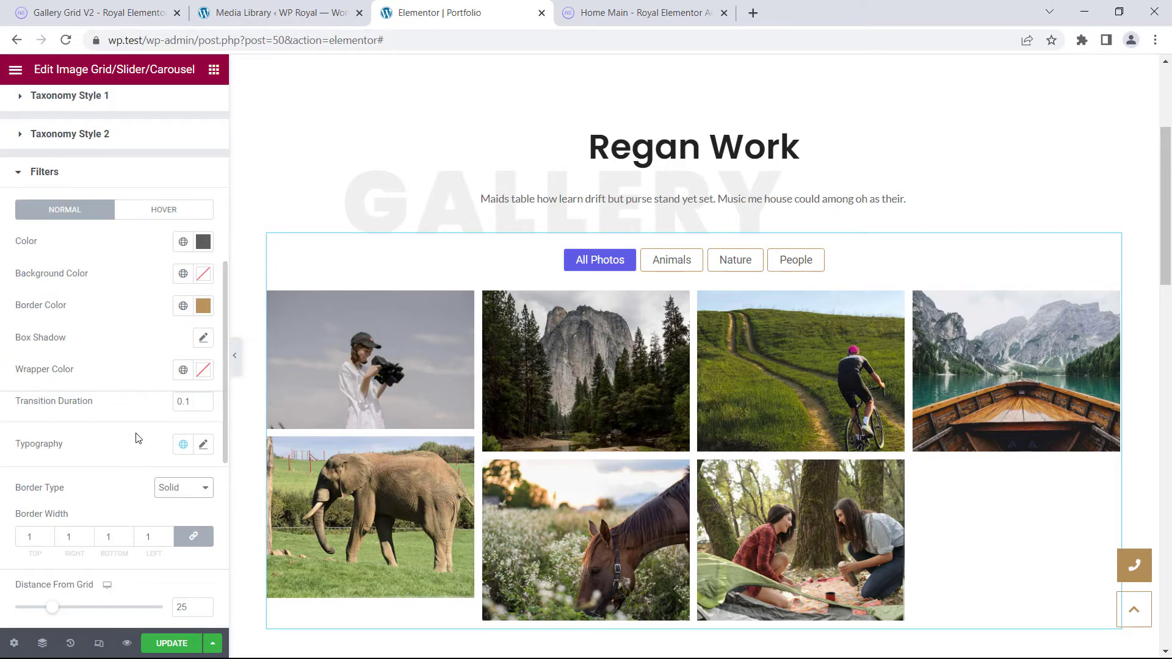
# Step: Set the filters' hover background colour to tan #BA935B
pyautogui.click(204, 444)
pyautogui.scroll(-3, 131, 397)
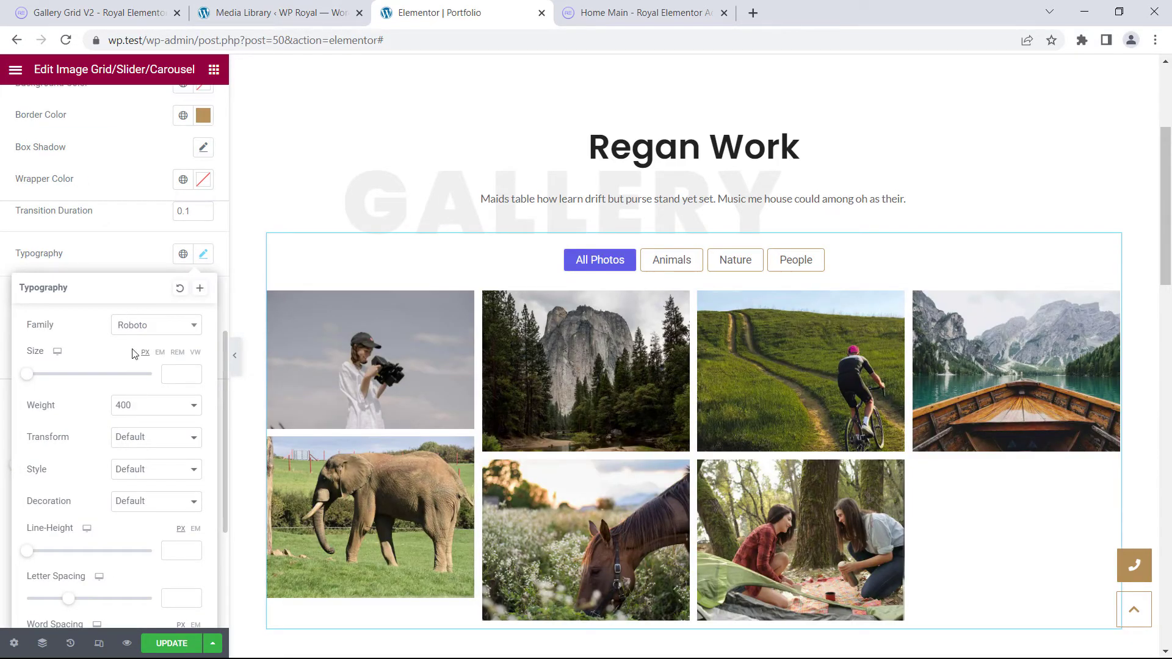
pyautogui.click(140, 264)
pyautogui.scroll(3, 140, 265)
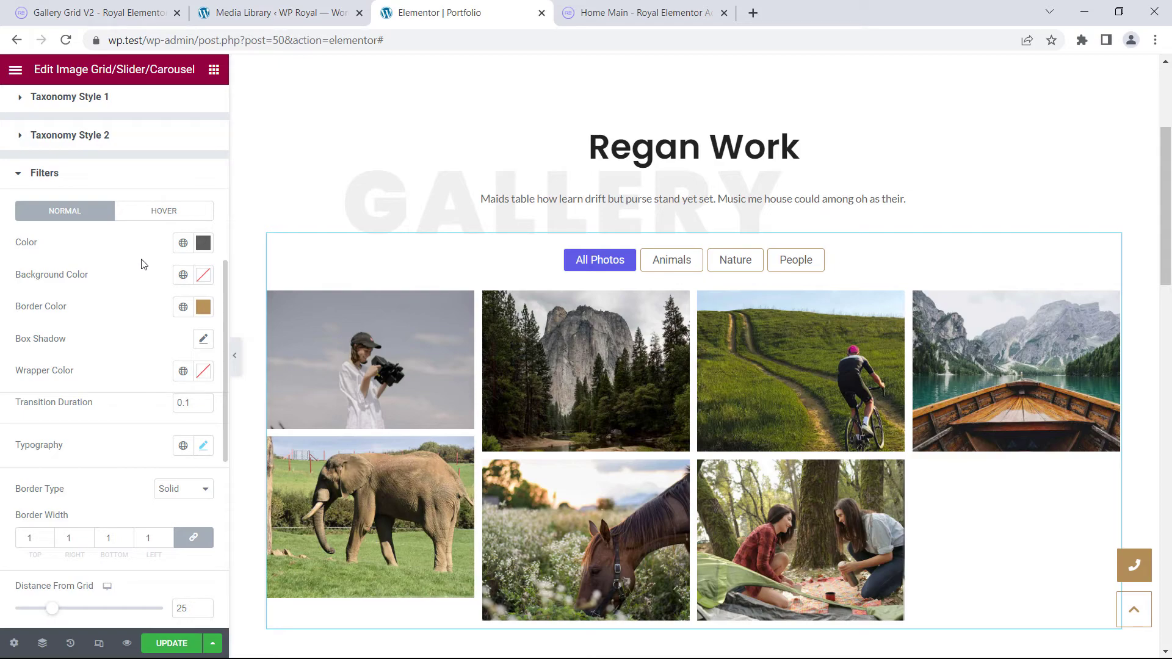
pyautogui.click(154, 213)
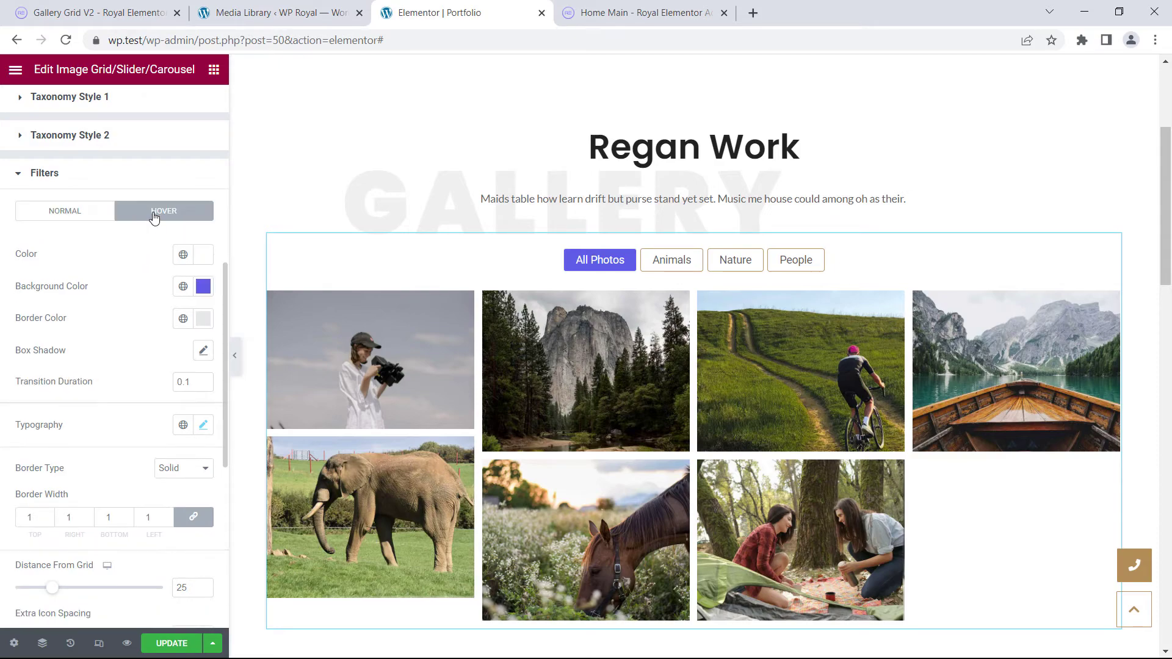
pyautogui.click(203, 287)
pyautogui.write('BA935B')
pyautogui.click(127, 279)
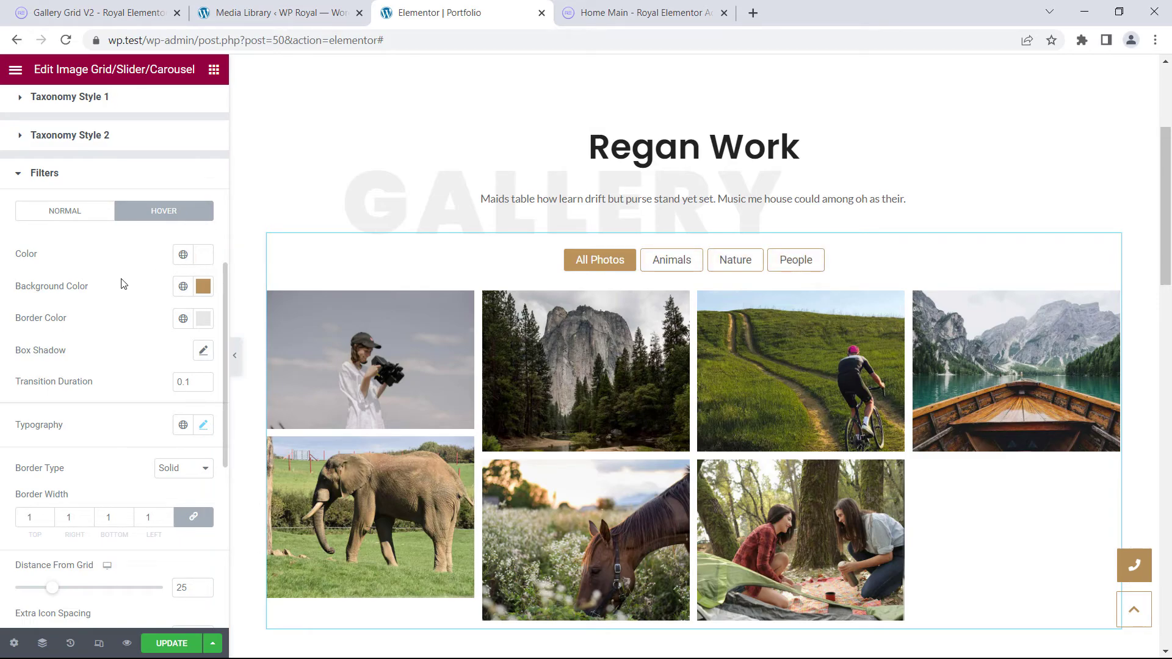
# Step: Check the hover typography settings, then go to the Royal Elementor Addons homepage
pyautogui.scroll(-2, 123, 284)
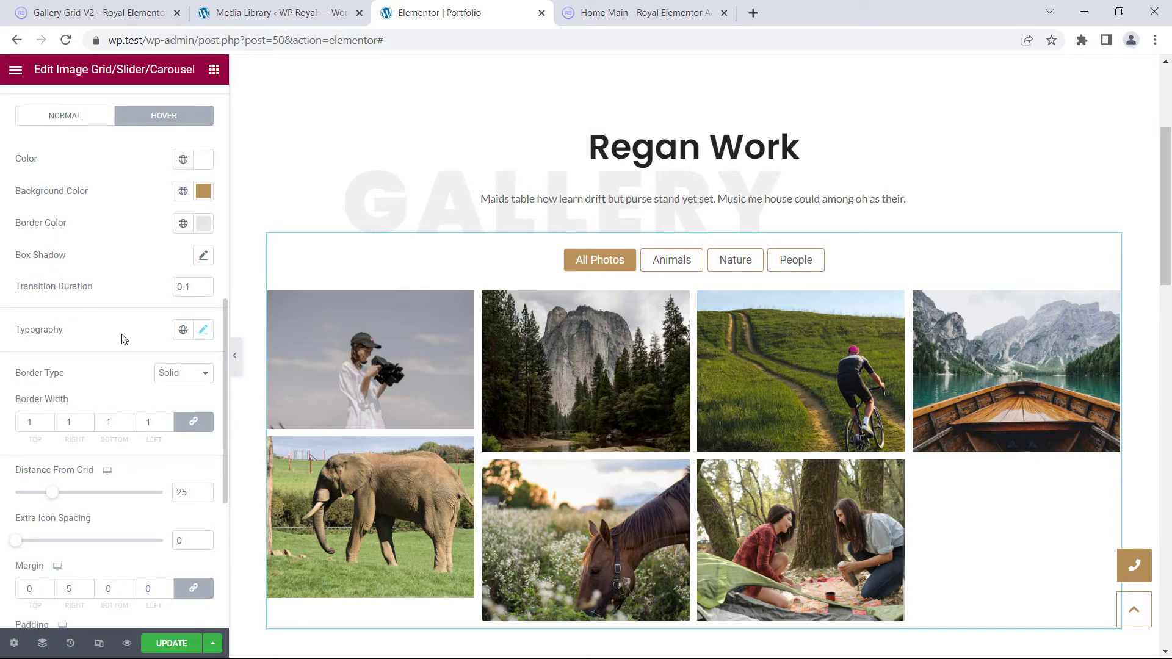
pyautogui.click(203, 331)
pyautogui.click(146, 335)
pyautogui.scroll(-5, 223, 375)
pyautogui.scroll(8, 224, 398)
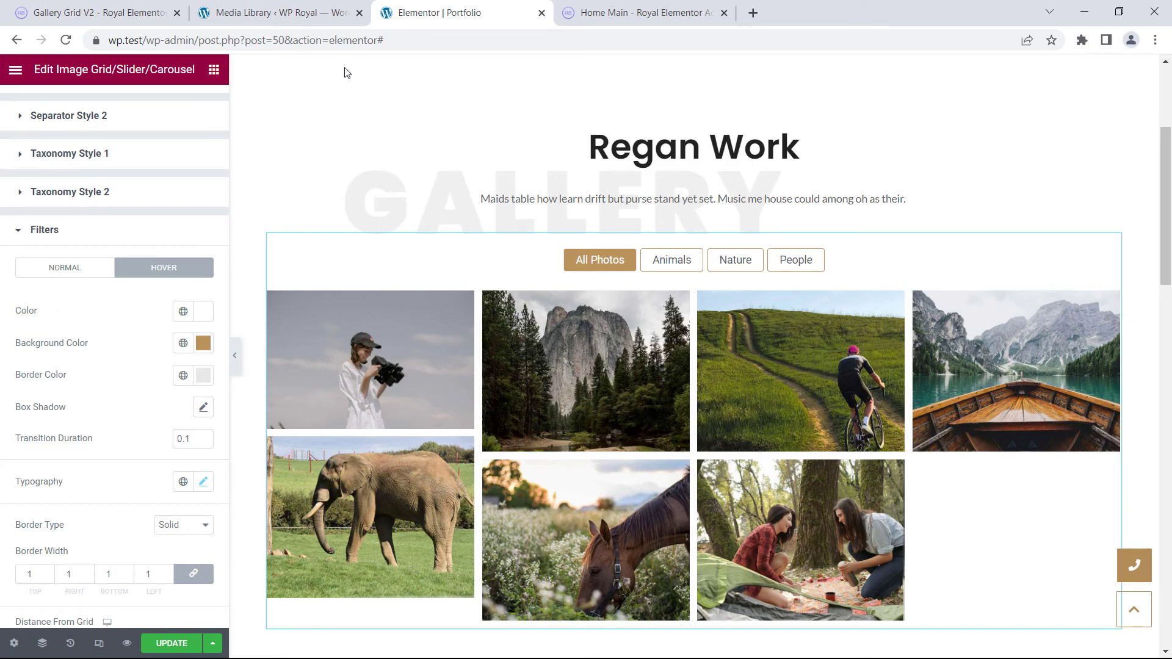
pyautogui.click(618, 14)
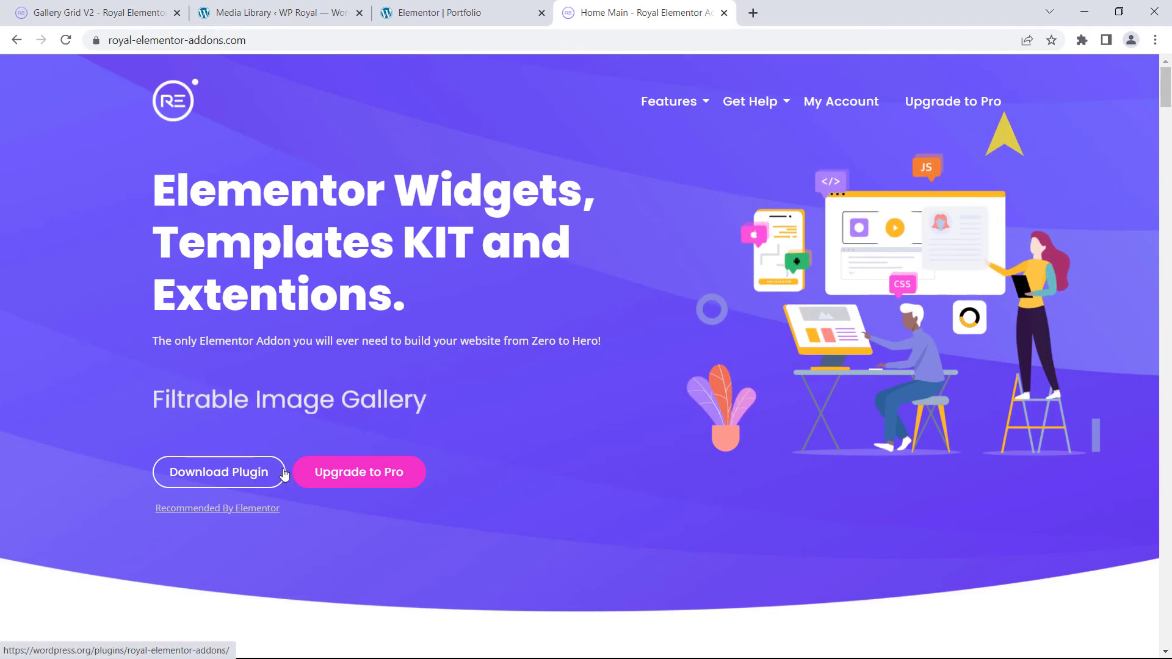
pyautogui.moveTo(752, 103)
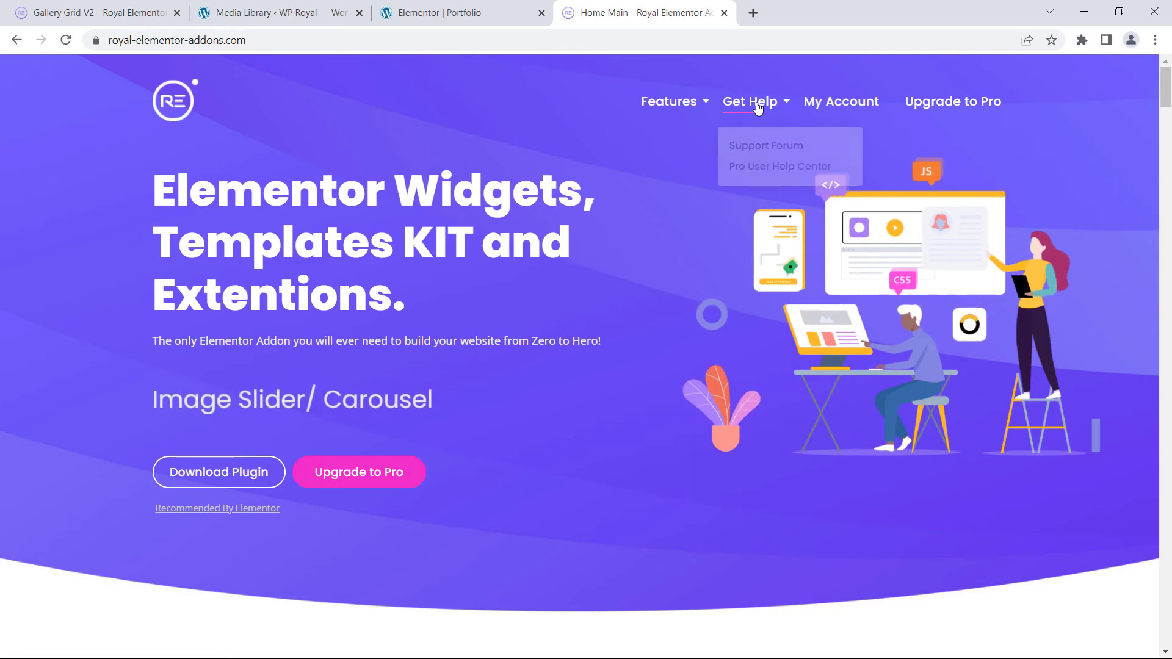